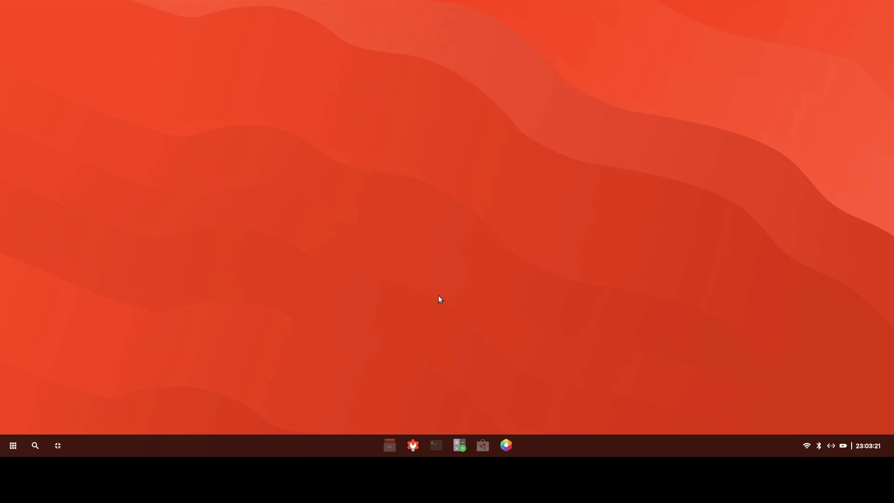
Open the quick controls panel and move the Settings window lower and left.
left_click(843, 446)
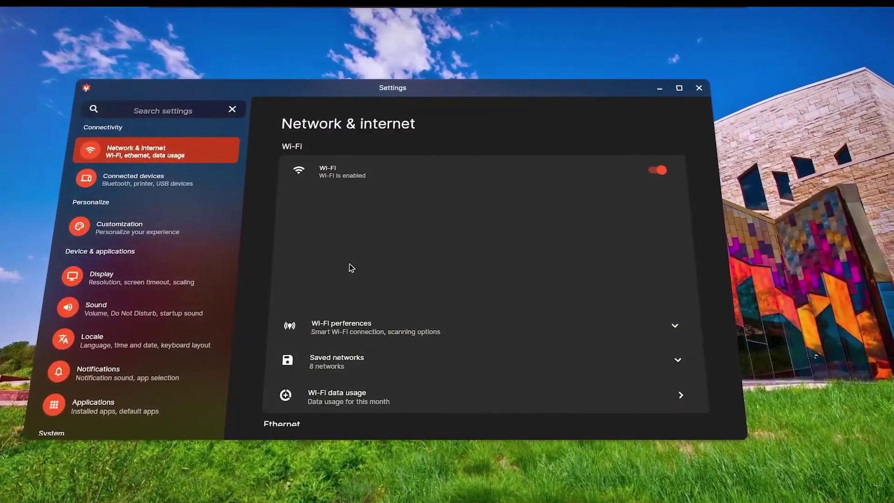
scroll(462, 298, "down", 3)
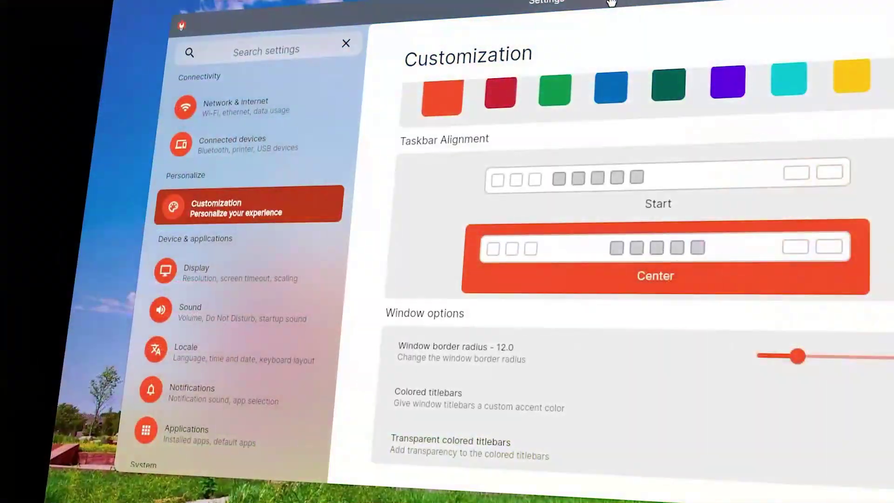
left_click_drag(611, 2, 557, 183)
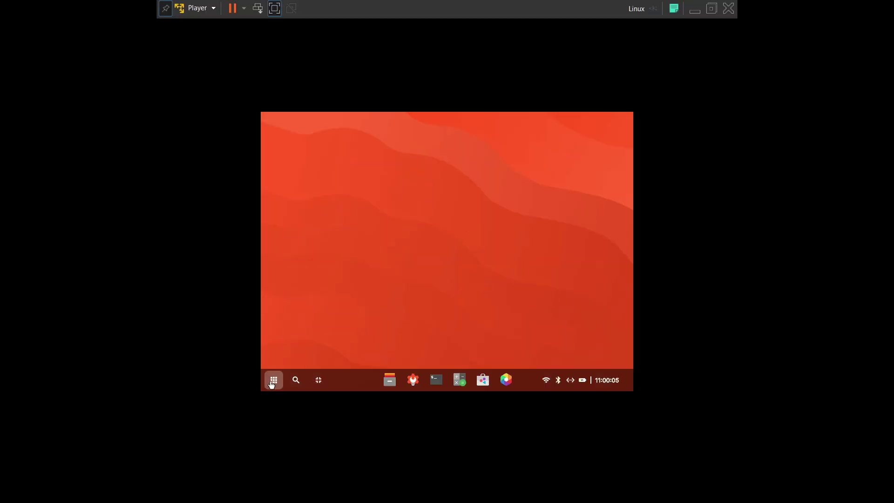
Open and close the app launcher and the quick settings panel from the taskbar.
left_click(273, 384)
left_click(559, 389)
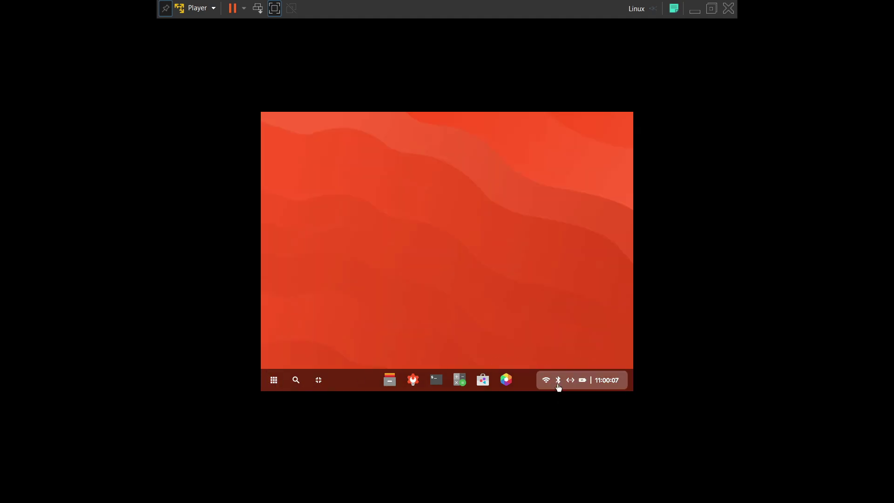
left_click(559, 388)
left_click(558, 386)
left_click(558, 384)
left_click(348, 332)
Open a Terminal and run xrandr to list the available display modes.
left_click(436, 380)
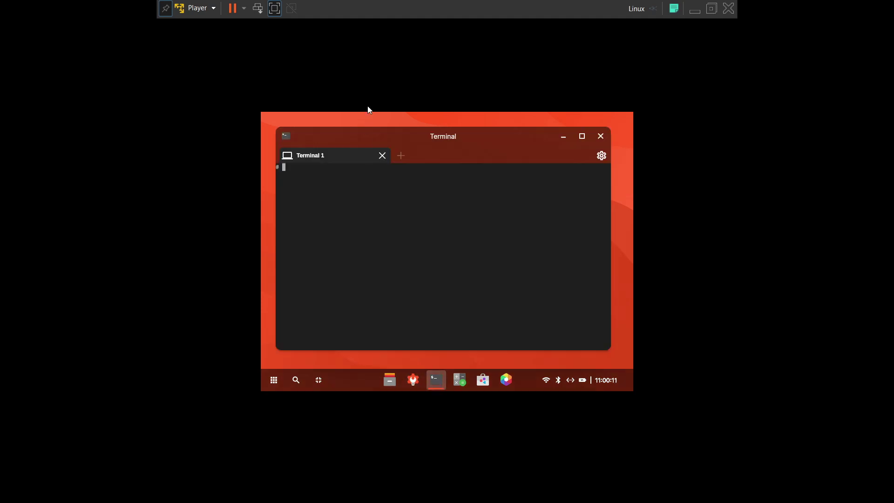
left_click_drag(414, 131, 427, 127)
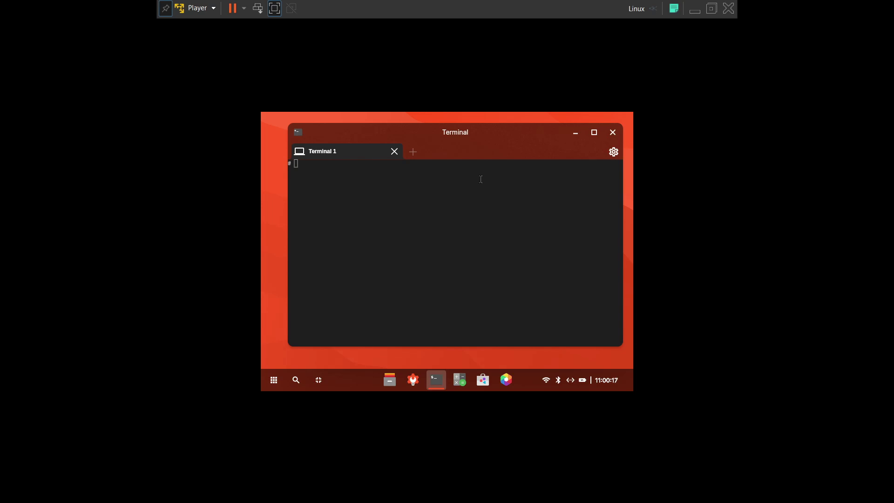
type("xrandr")
key("Return")
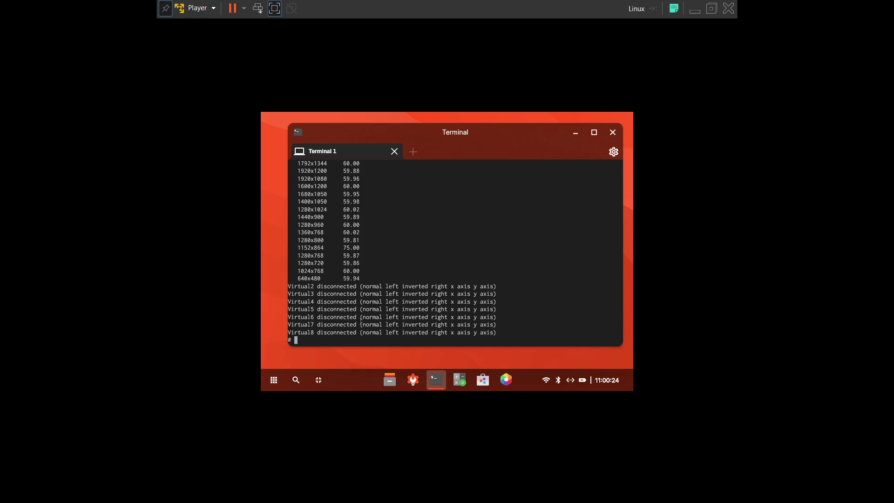
scroll(358, 315, "up", 1)
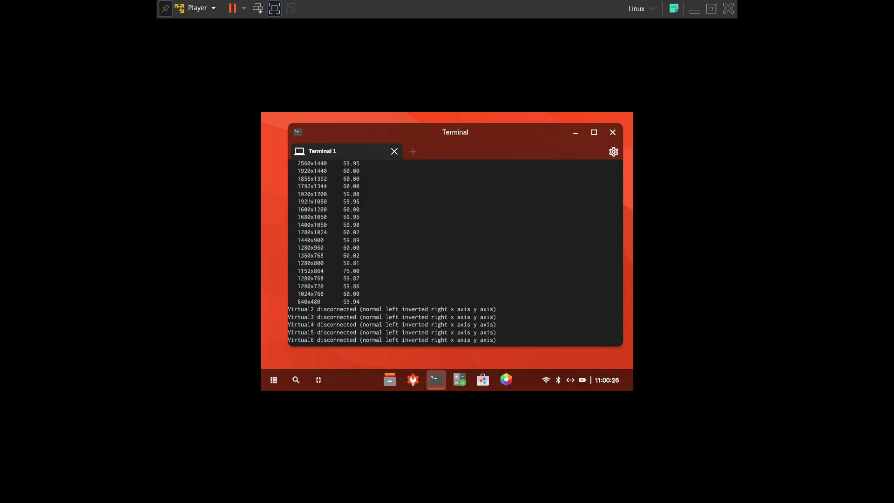
scroll(358, 279, "down", 1)
scroll(408, 274, "up", 3)
Run xrandr -s 1920x1080 to switch the resolution, then close the Terminal.
type("xrandr -s 1920x1080")
key("Return")
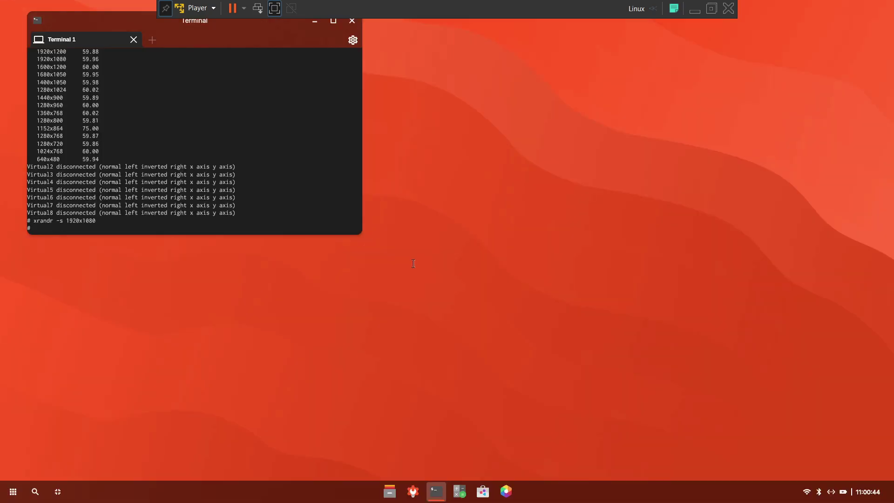
left_click_drag(239, 29, 305, 171)
left_click(417, 162)
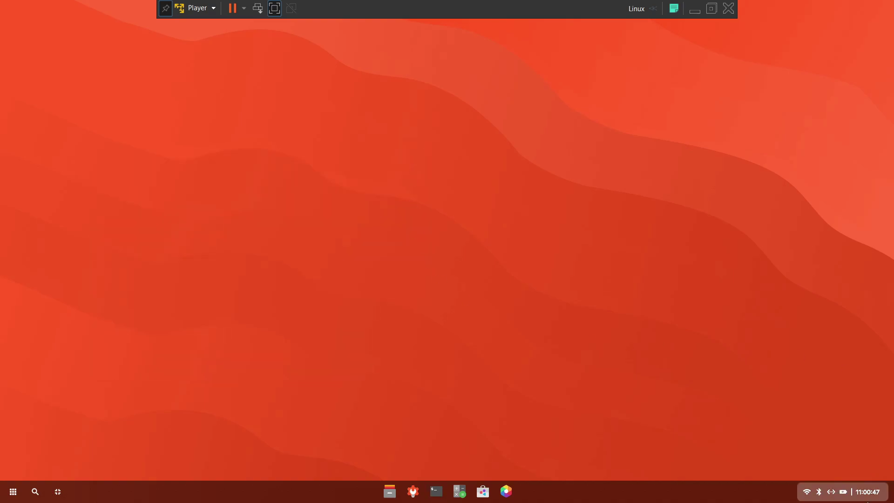
left_click(827, 490)
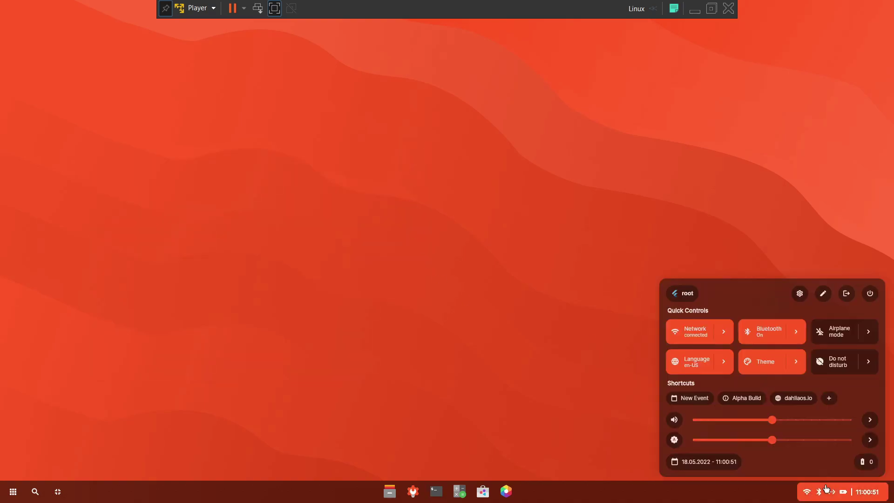
left_click(827, 490)
left_click(826, 490)
left_click(827, 490)
left_click(165, 8)
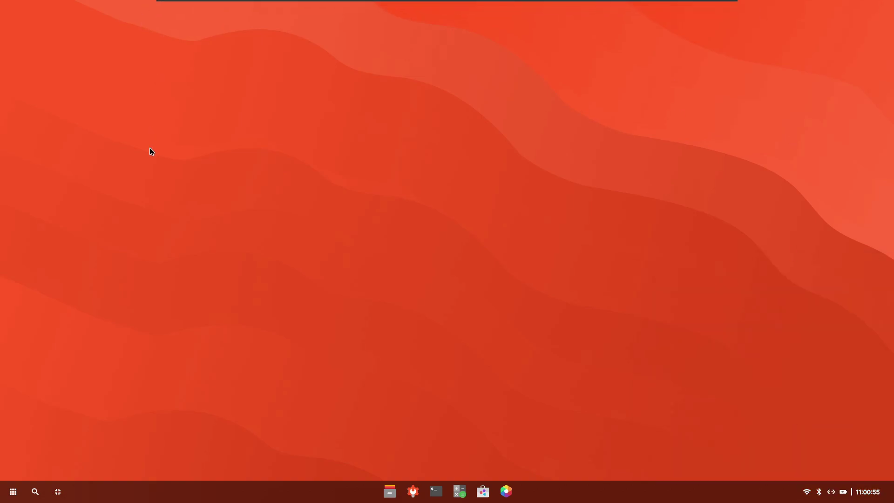
left_click(13, 492)
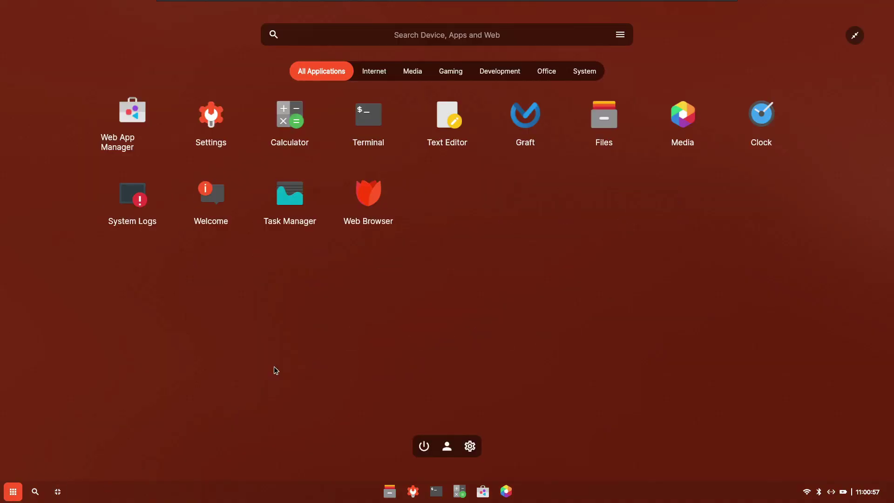
left_click(270, 370)
left_click(13, 491)
left_click(220, 343)
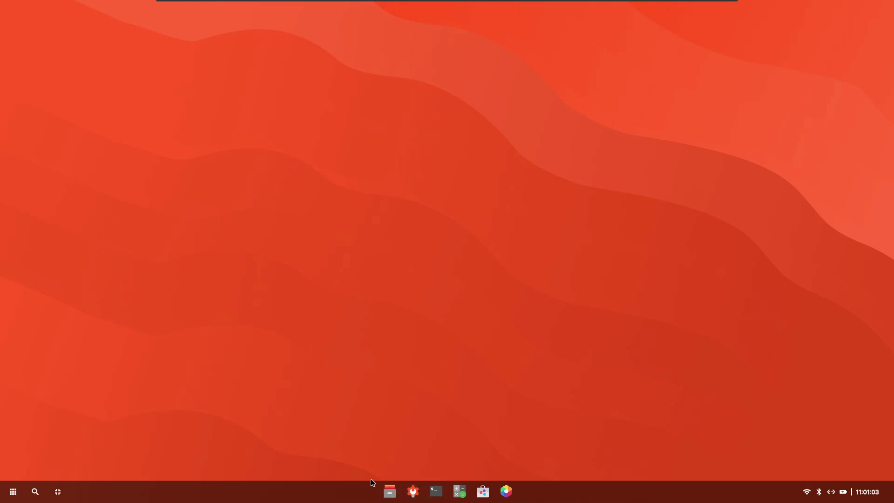
Apply the dark wavy wallpaper via Change Wallpaper, then reopen the wallpaper chooser.
right_click(319, 231)
left_click(451, 435)
right_click(305, 166)
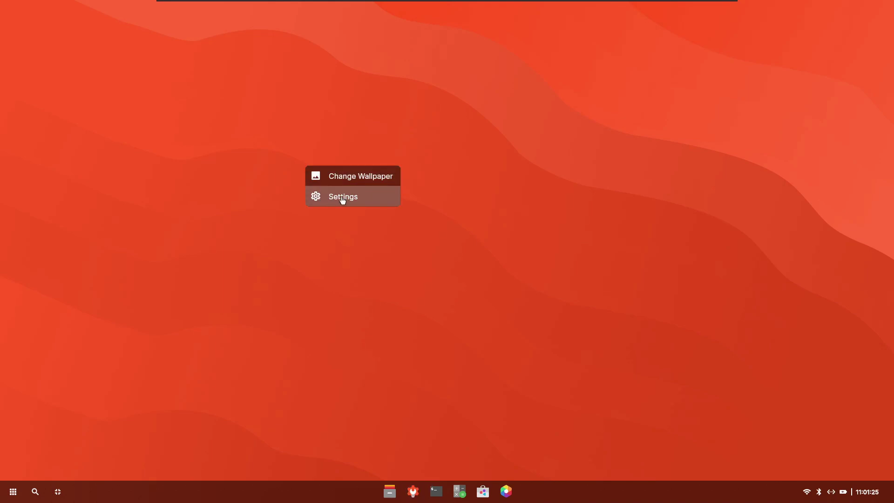
left_click(349, 177)
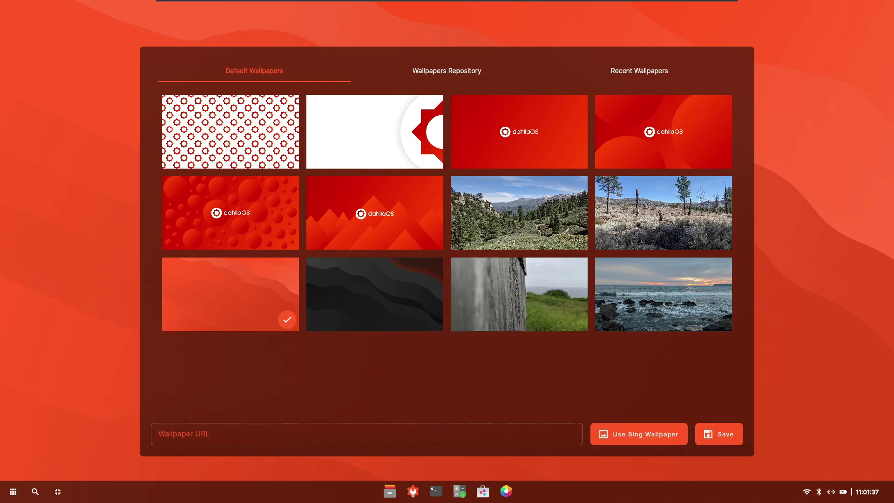
left_click(399, 292)
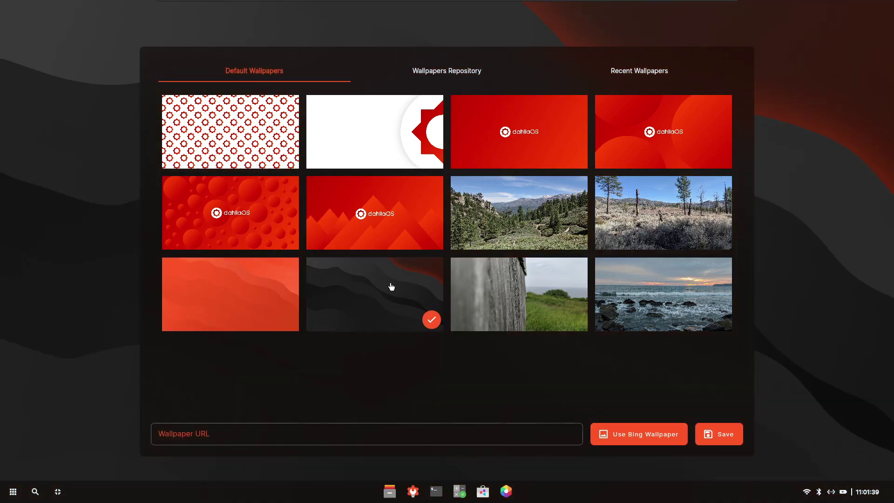
left_click(255, 4)
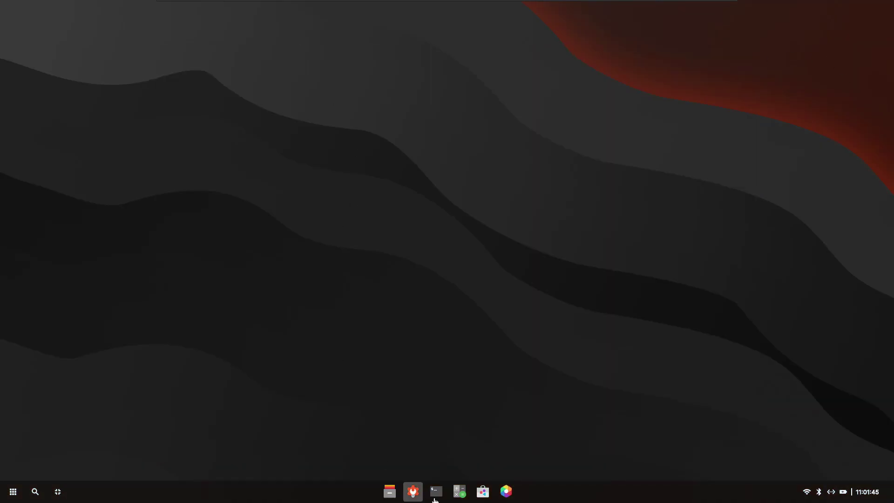
right_click(356, 249)
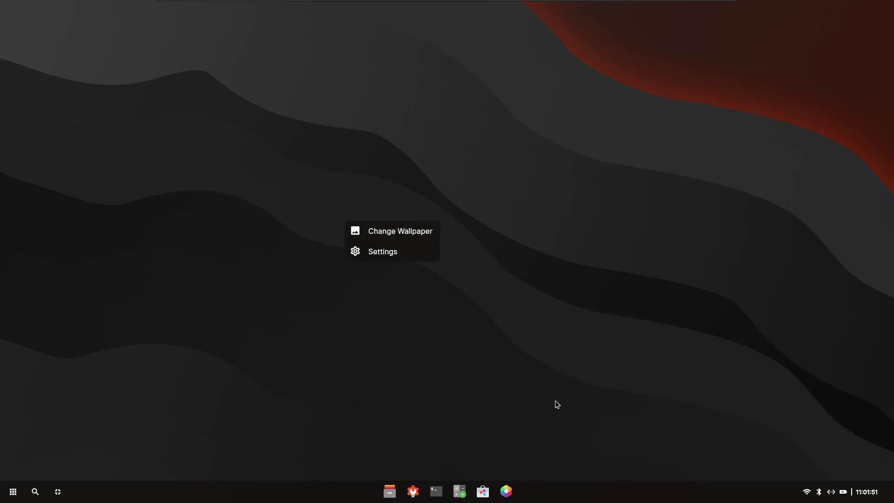
left_click(401, 232)
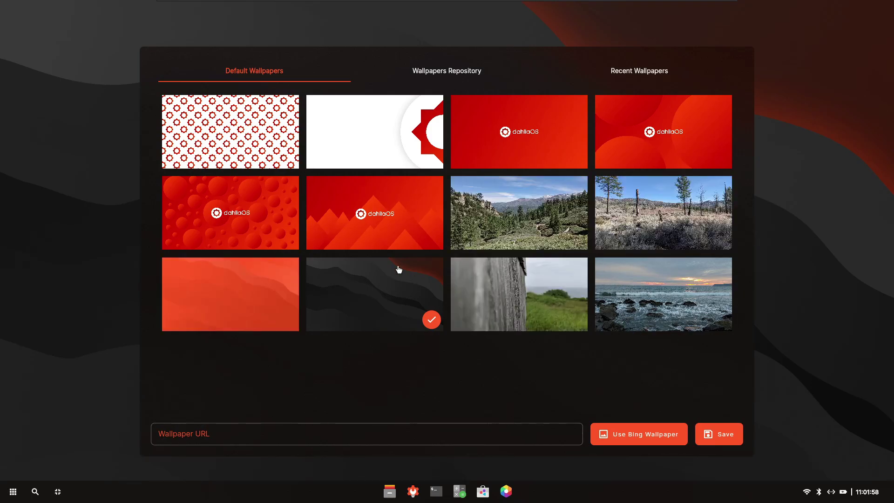
Set a photo wallpaper by URL, then switch Wi-Fi on in Network & internet.
left_click(204, 436)
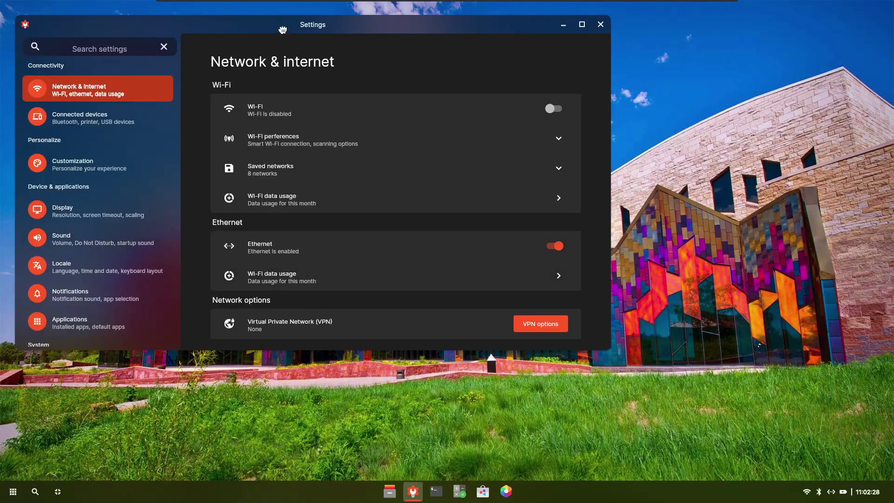
left_click_drag(283, 29, 366, 94)
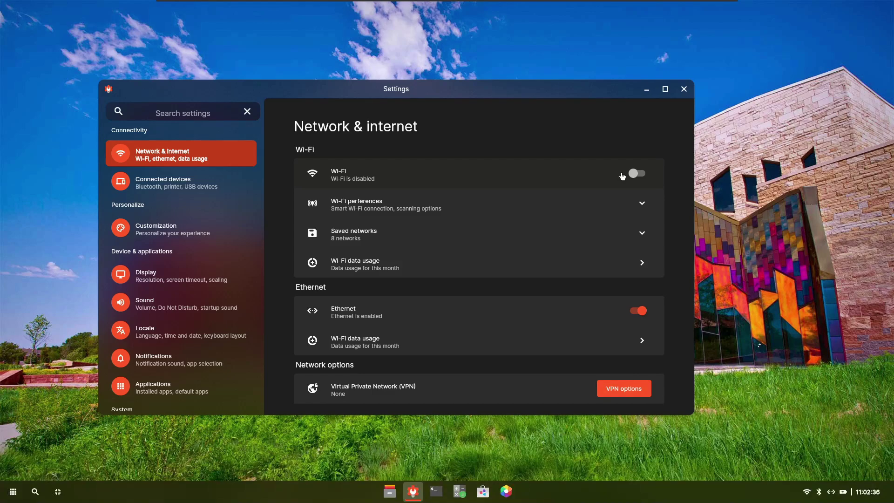
left_click(636, 174)
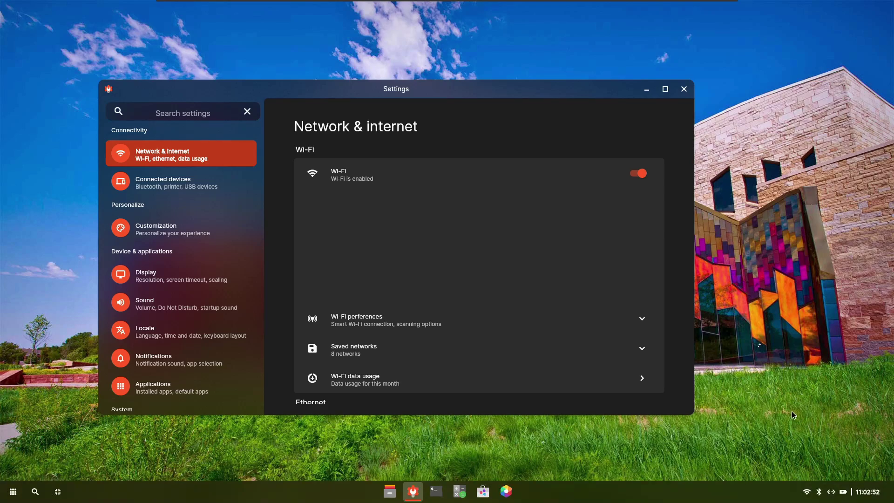
Expand Wi-Fi preferences, Saved networks and Wi-Fi data usage, then go to the Customization page.
scroll(520, 291, "down", 2)
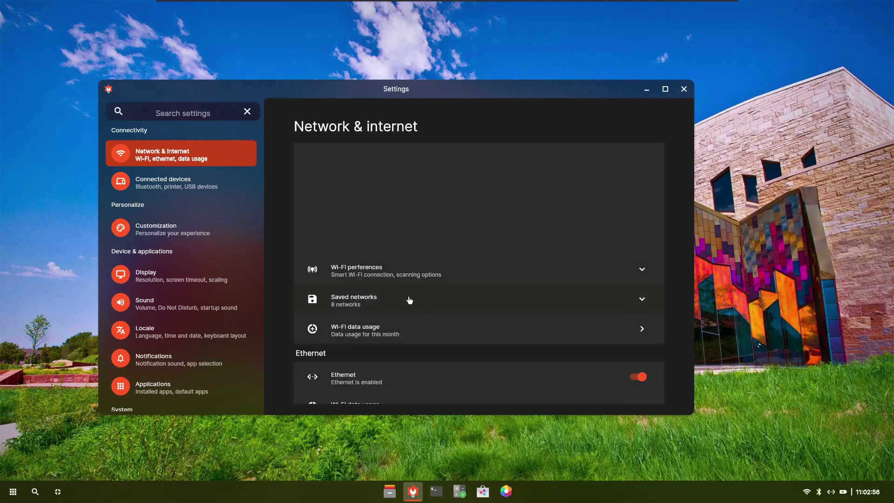
scroll(333, 229, "up", 1)
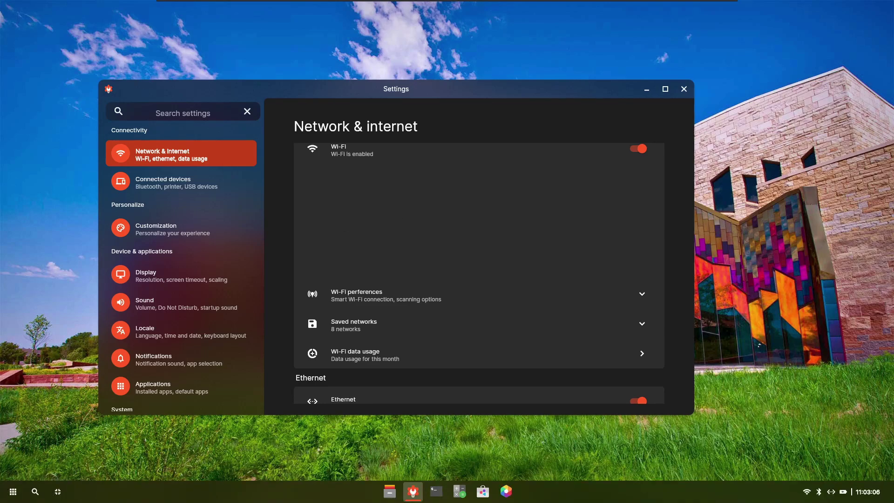
left_click(387, 224)
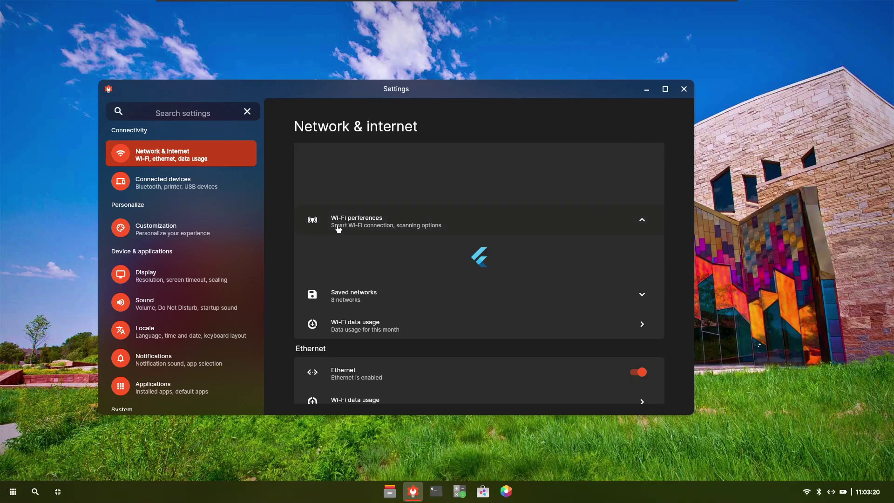
left_click(383, 301)
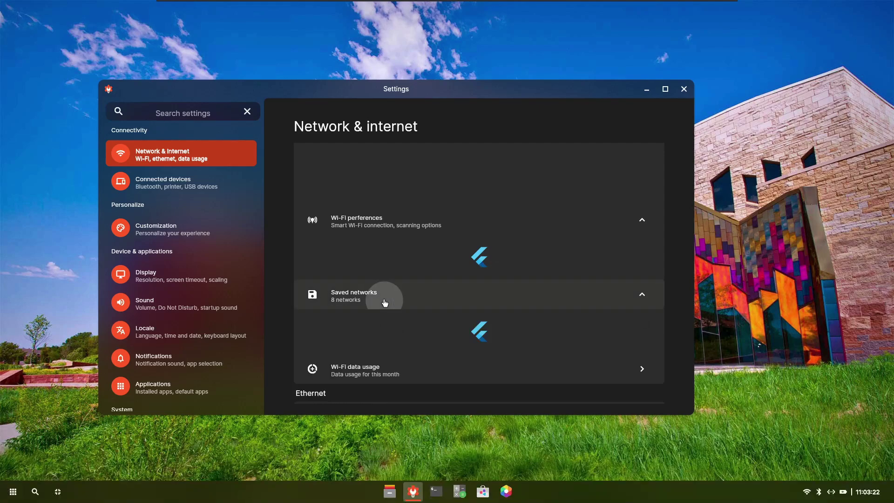
left_click(391, 305)
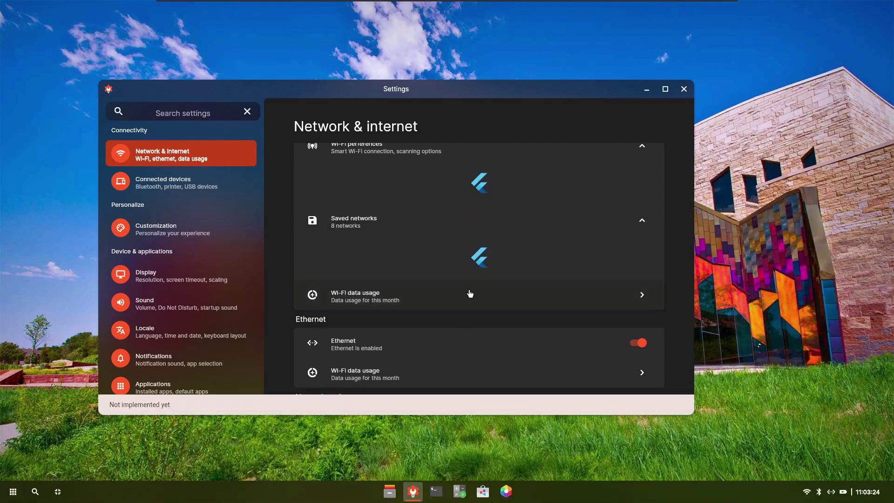
scroll(467, 294, "down", 2)
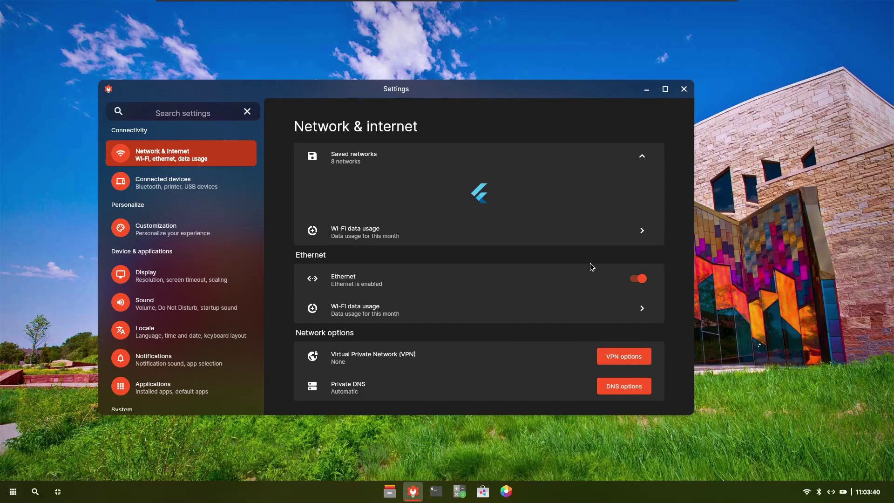
left_click(183, 231)
Flip between the Dark and Light themes, ending on the Light theme.
scroll(458, 287, "down", 1)
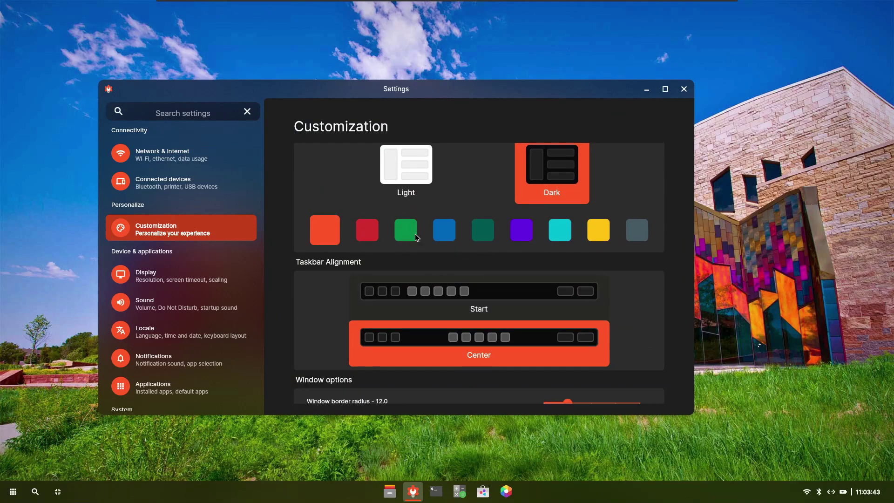
left_click(396, 174)
left_click_drag(346, 81, 286, 78)
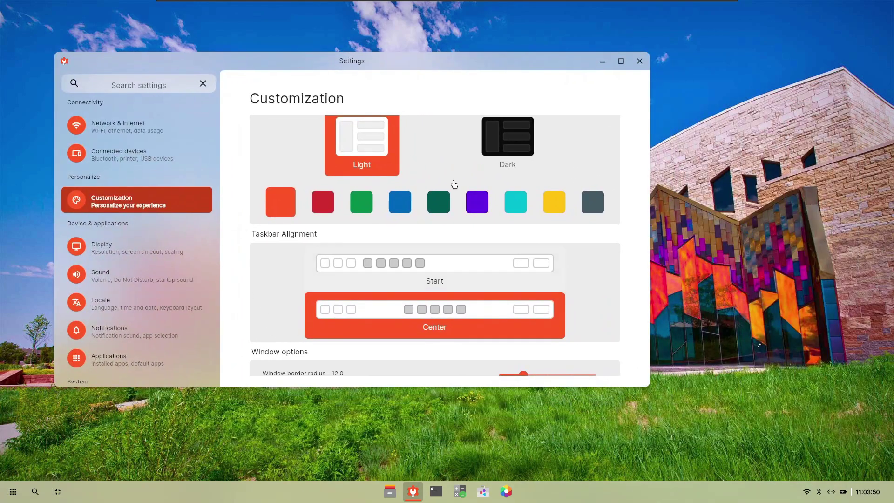
left_click(502, 156)
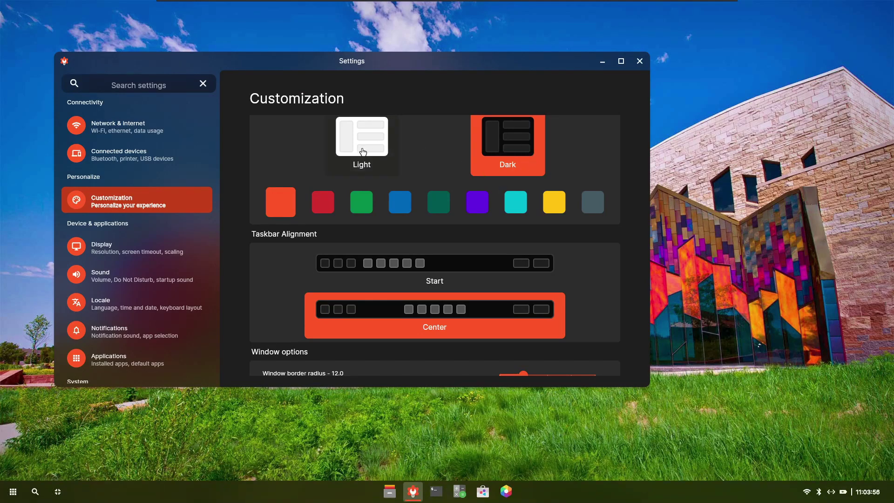
left_click(363, 152)
left_click(502, 149)
left_click(501, 149)
left_click(502, 149)
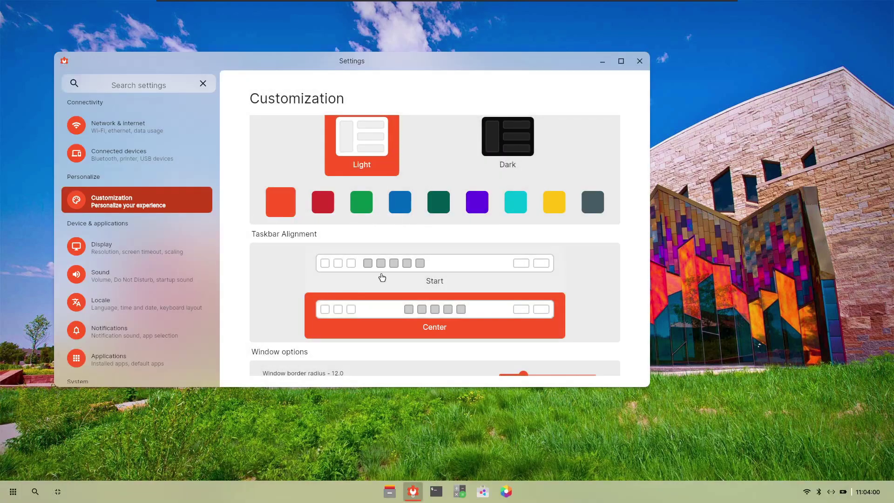
Try Start and Center taskbar alignment, leaving the taskbar icons centred.
left_click(397, 264)
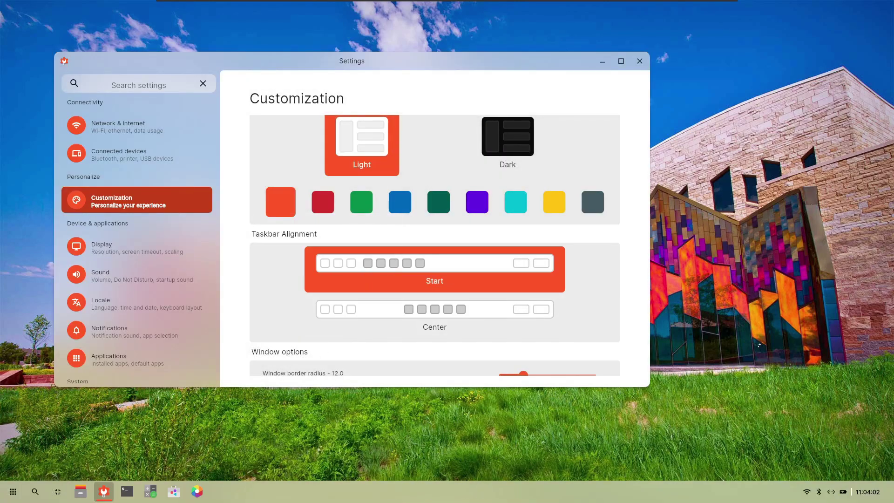
left_click(352, 317)
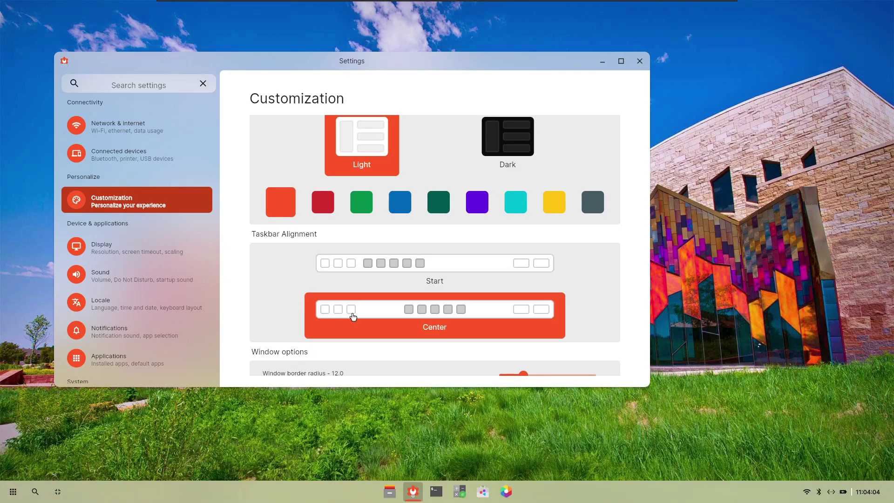
scroll(400, 266, "down", 1)
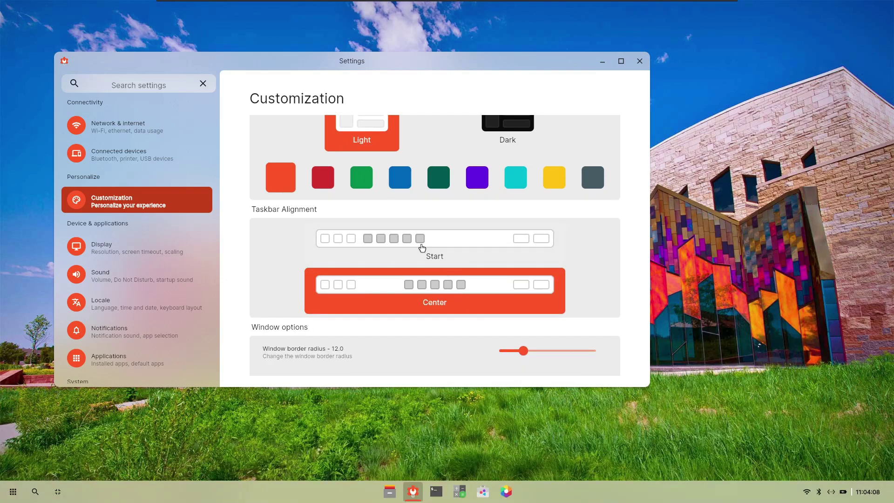
left_click(408, 269)
left_click(409, 282)
scroll(416, 348, "down", 2)
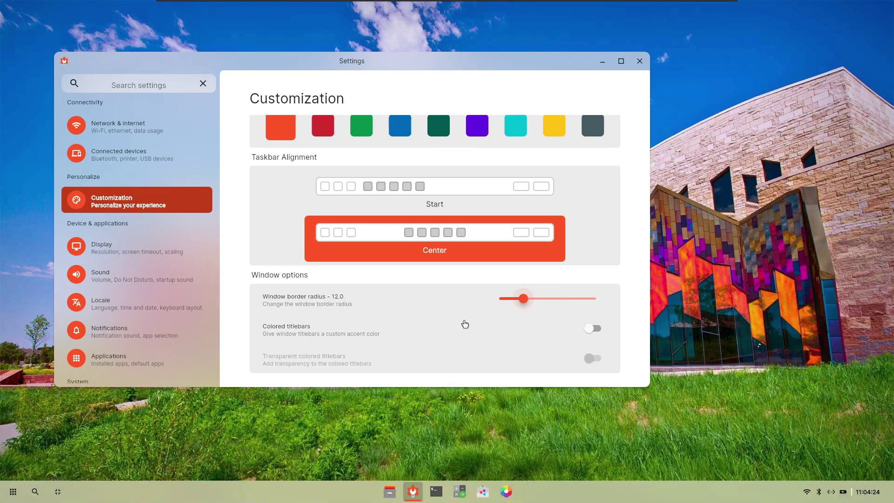
Try coloured and transparent titlebars, leaving titlebars off and border radius at 12.0.
left_click(592, 328)
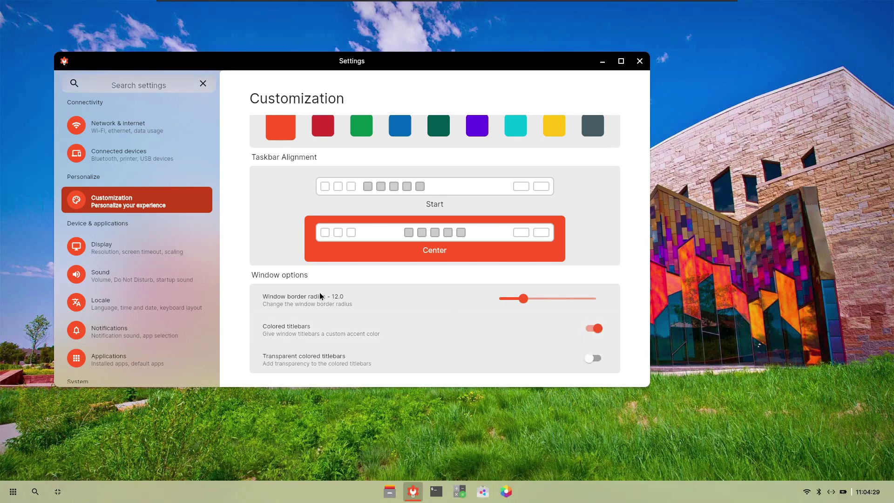
left_click(595, 362)
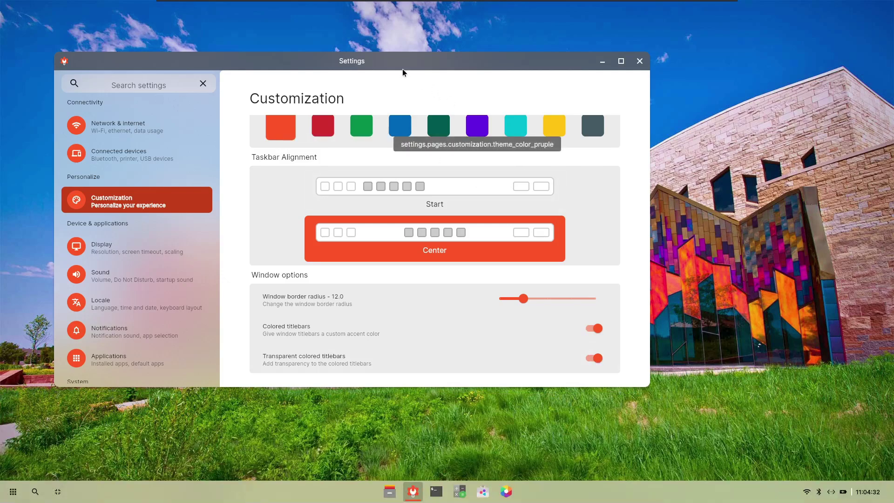
left_click_drag(392, 70, 410, 104)
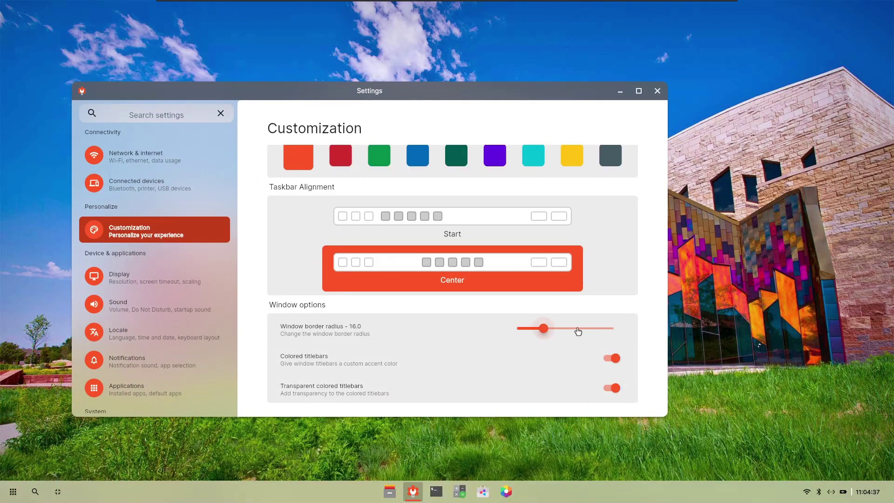
left_click_drag(578, 331, 541, 328)
left_click(612, 358)
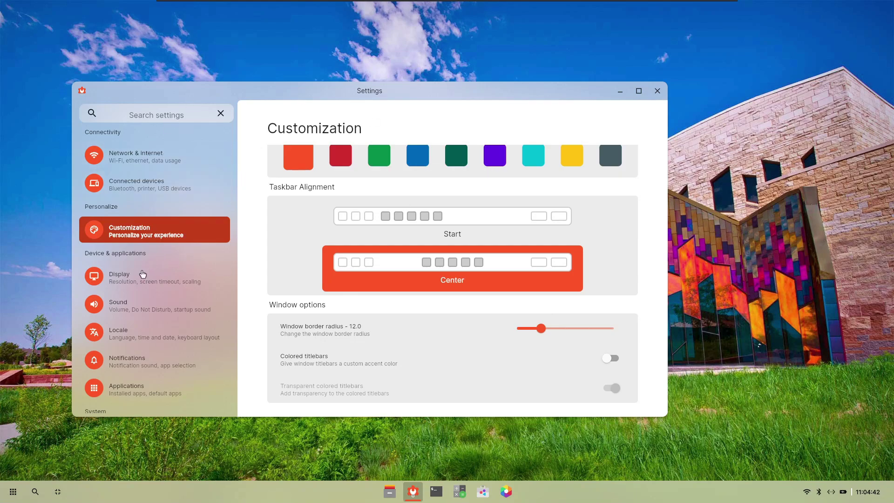
Try cyan and purple accent colours, then set the accent colour to blue.
scroll(326, 261, "up", 3)
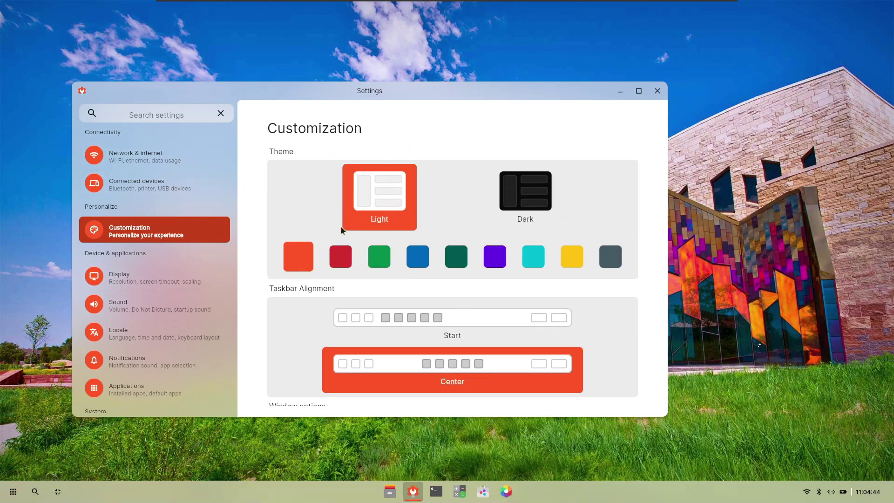
left_click(532, 257)
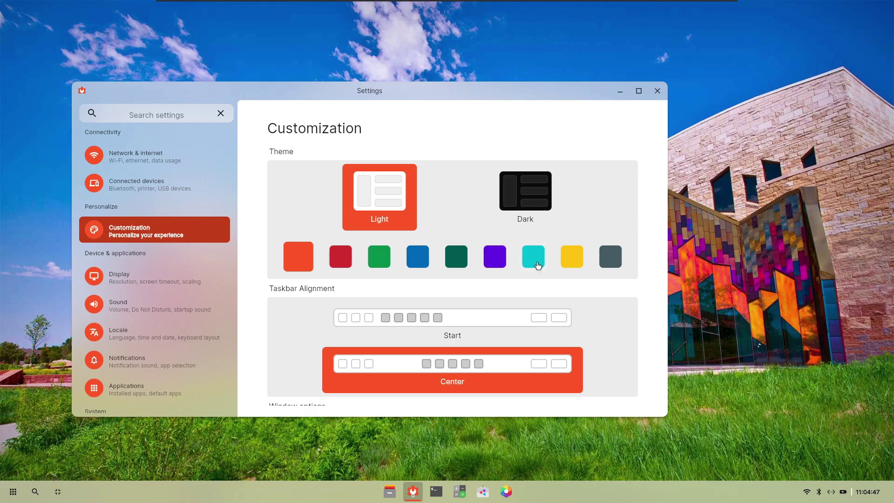
left_click(487, 263)
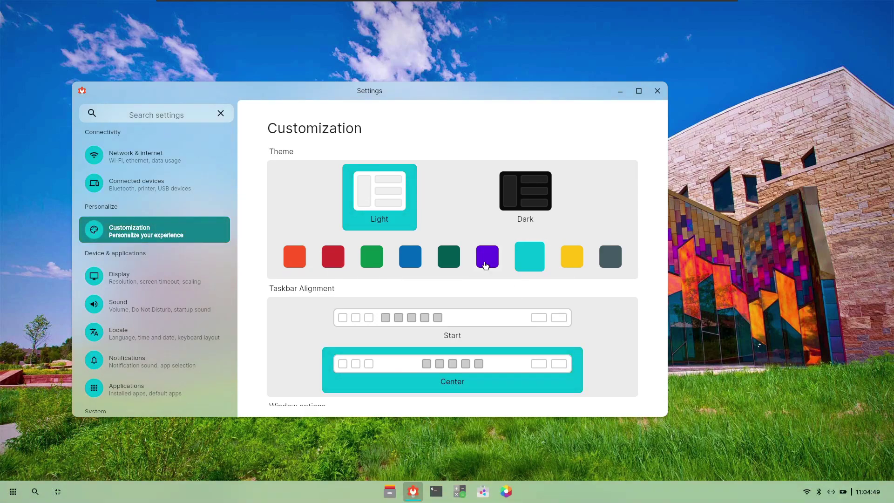
left_click(410, 262)
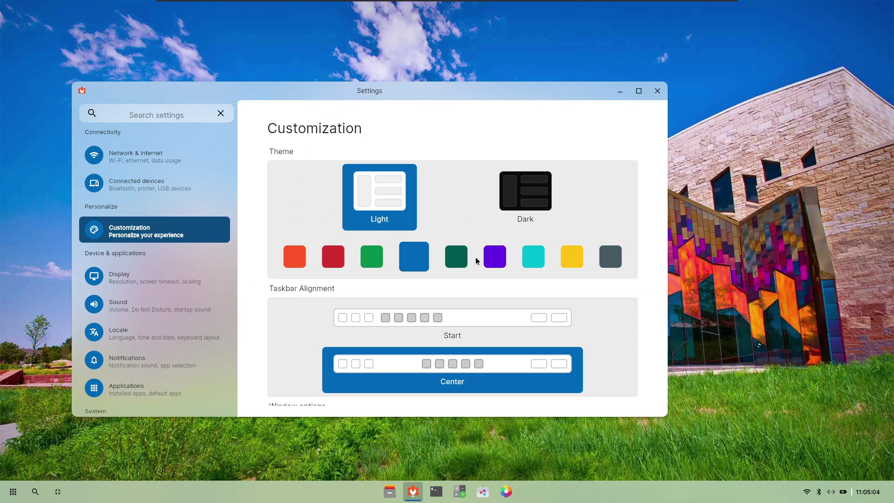
Browse the Display, Sound, Locale, Notifications and Applications settings pages.
left_click(160, 280)
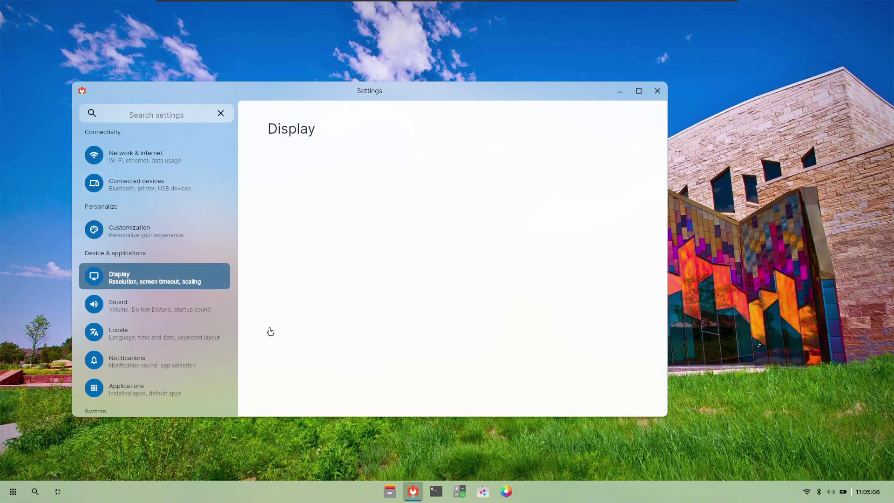
scroll(165, 294, "down", 2)
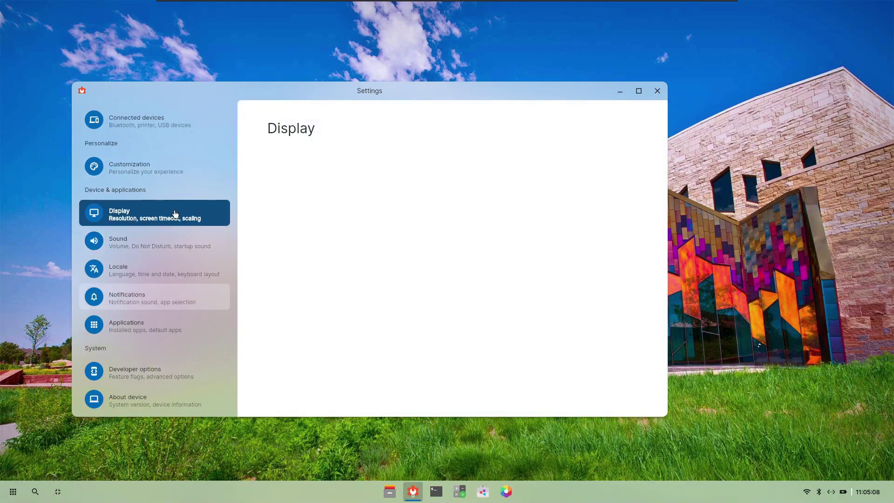
left_click(150, 243)
left_click(154, 277)
left_click(154, 301)
left_click(136, 324)
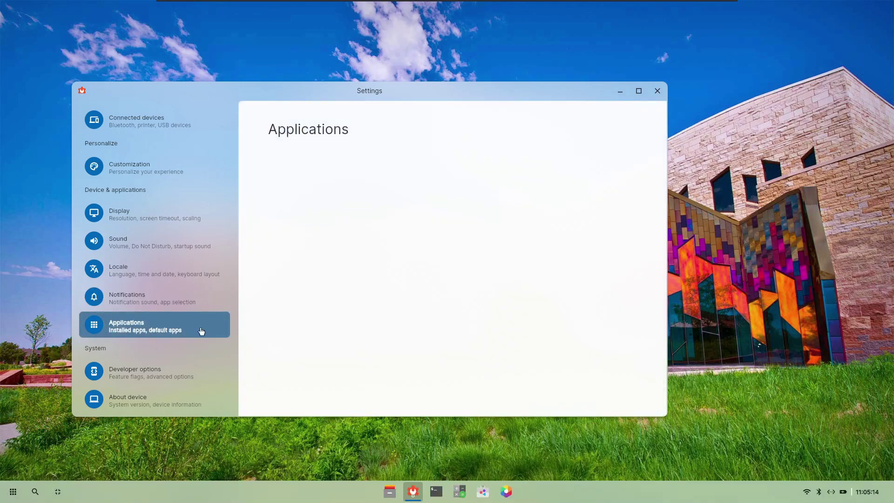
Open Developer options and switch Developer mode on, then back off.
left_click(137, 373)
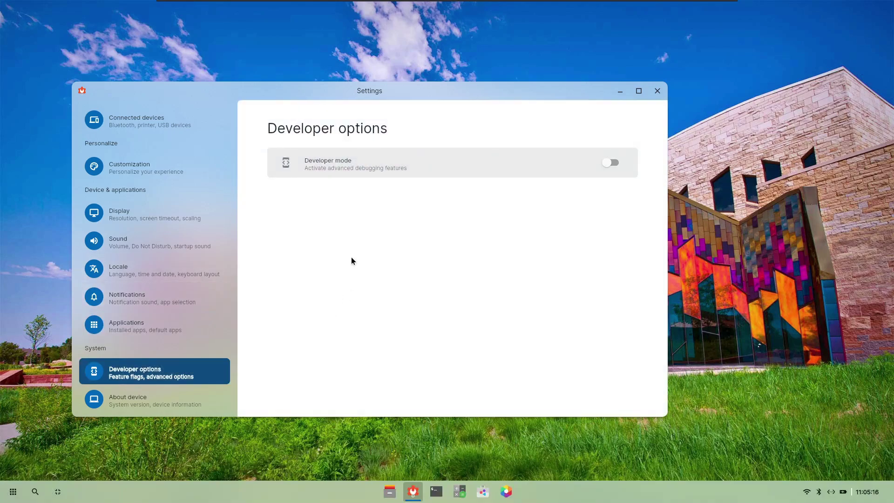
left_click(612, 164)
left_click(616, 164)
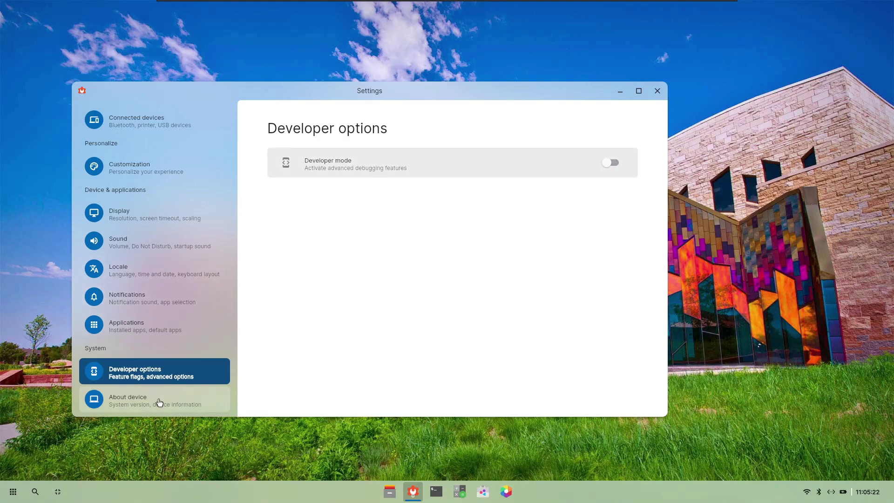
Open About device and scroll through the dahliaOS 220222 system information.
left_click(159, 400)
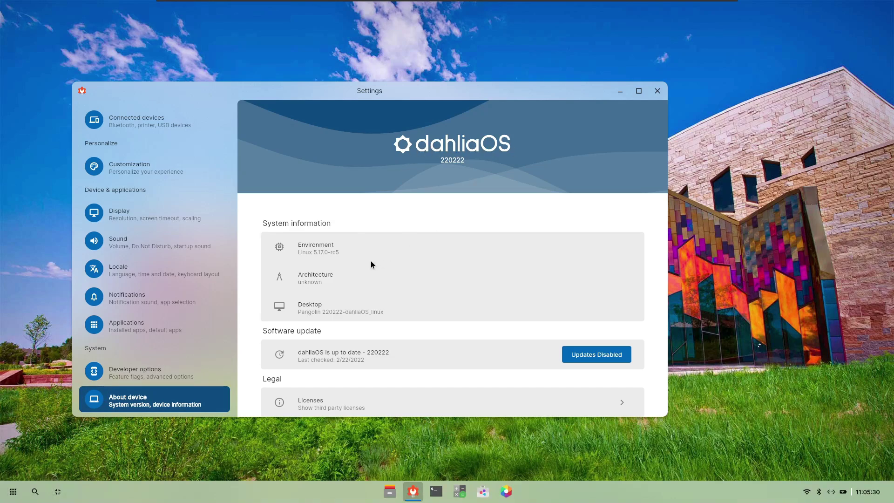
scroll(371, 266, "down", 1)
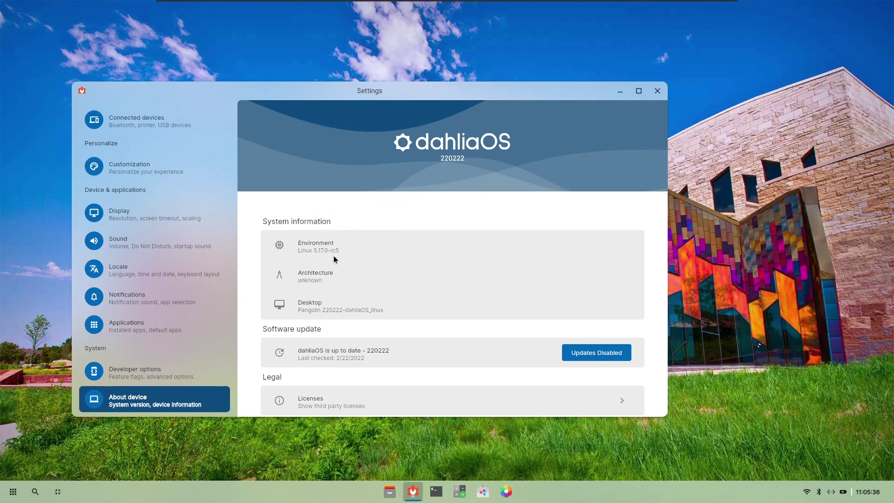
scroll(348, 266, "down", 1)
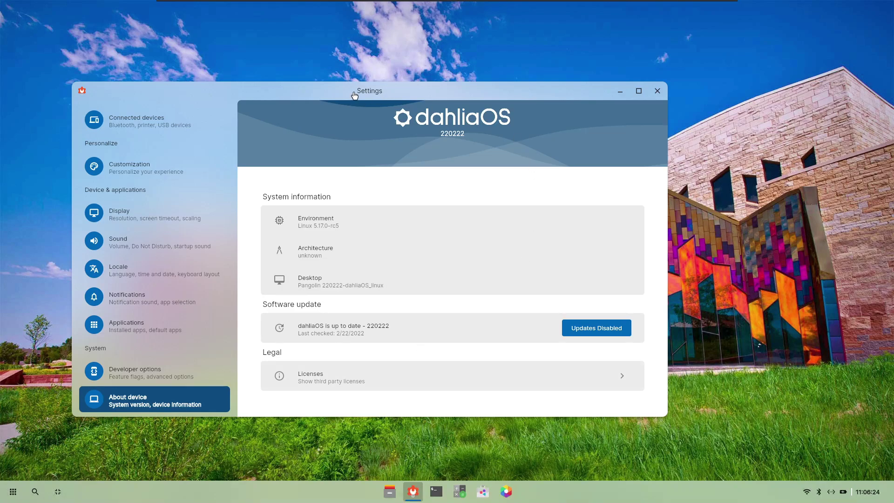
left_click_drag(375, 103, 439, 88)
left_click(721, 79)
left_click(391, 491)
left_click_drag(258, 22, 325, 68)
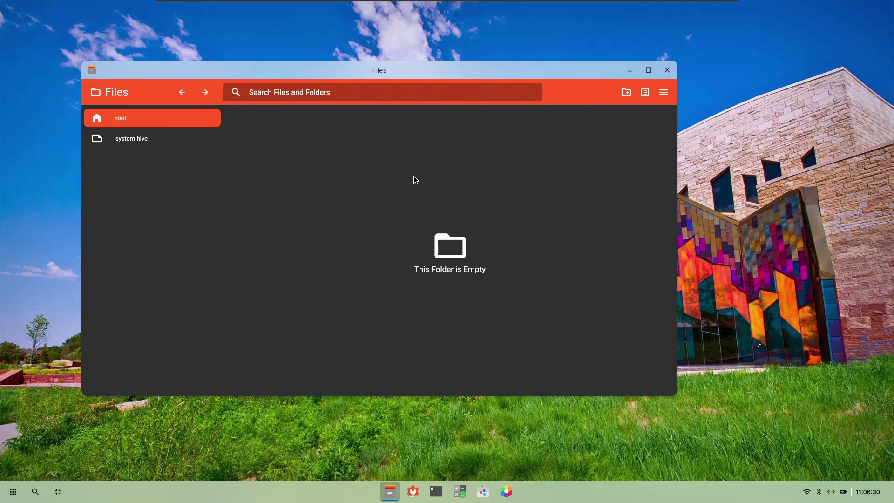
left_click(127, 140)
left_click(142, 117)
left_click_drag(582, 71, 571, 112)
Close Files, open a Terminal and run neofetch to show system info.
left_click(649, 114)
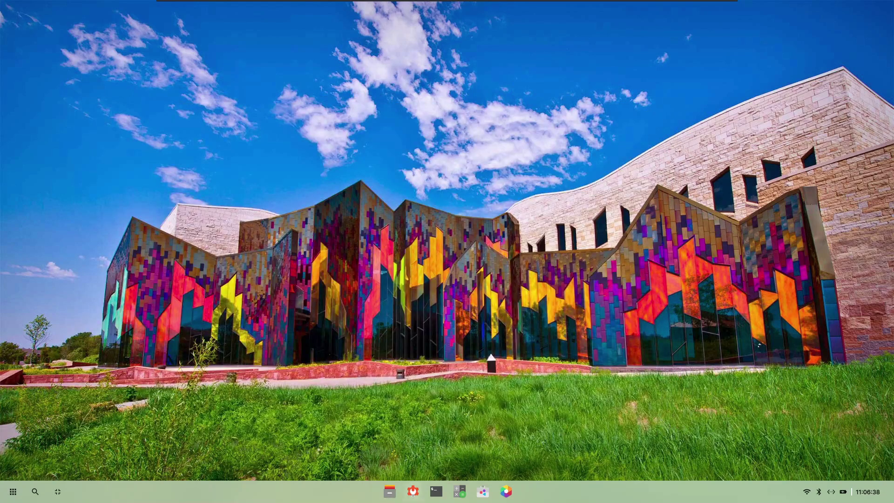
left_click(437, 491)
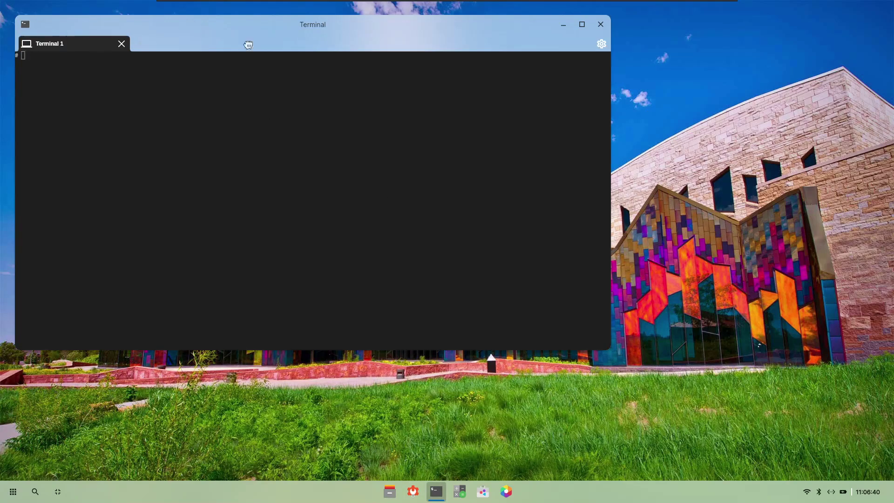
left_click_drag(204, 31, 311, 72)
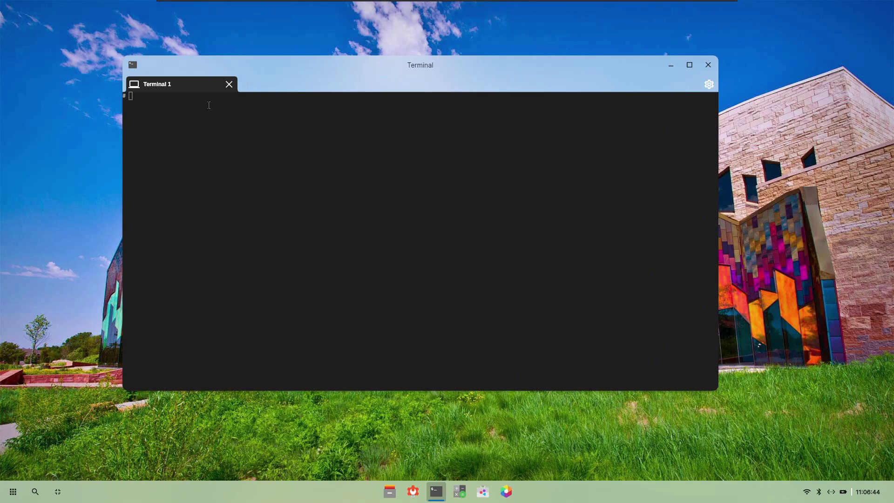
left_click(155, 103)
type("neofetch")
key("Return")
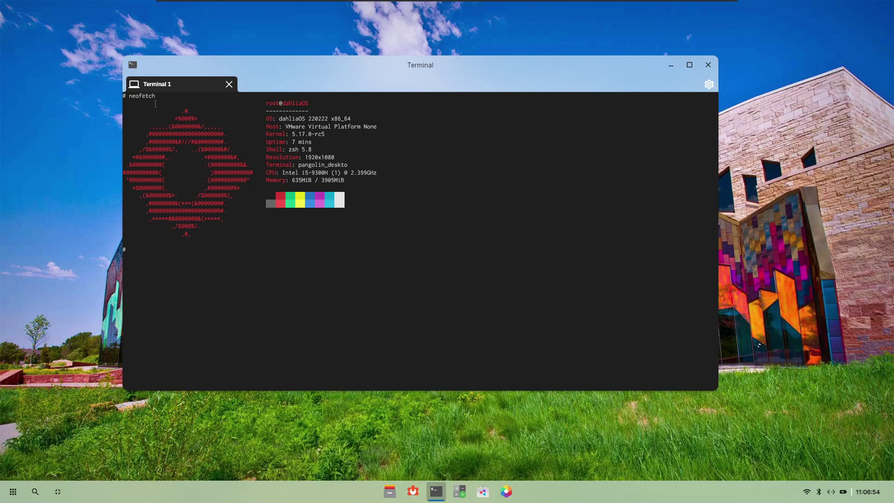
Run lscpu to display the Intel Core i5-9300H CPU details.
left_click_drag(252, 227, 279, 125)
left_click(370, 302)
type("lscpu")
key("Return")
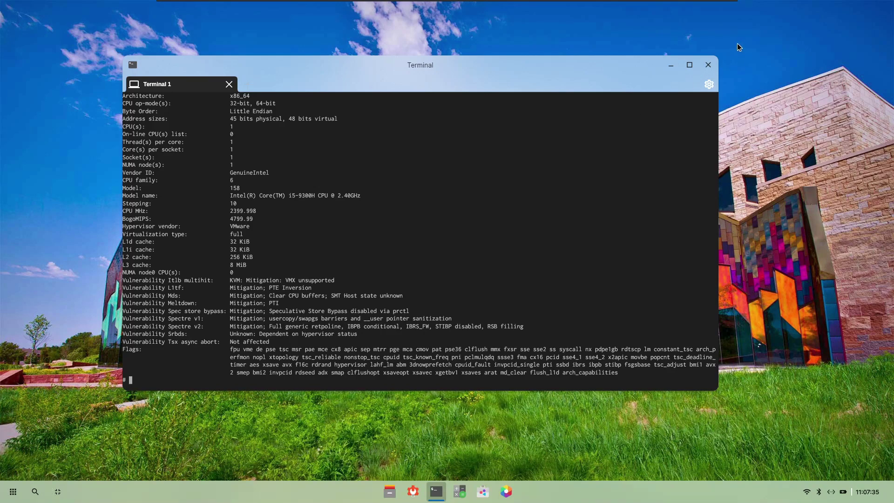
Close the Terminal and launch the Web Browser from the app launcher.
left_click(709, 84)
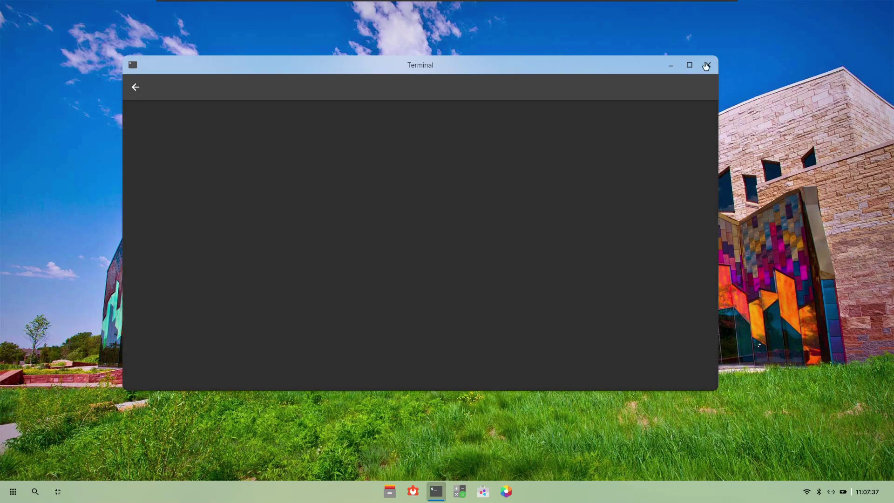
left_click(707, 65)
left_click(13, 492)
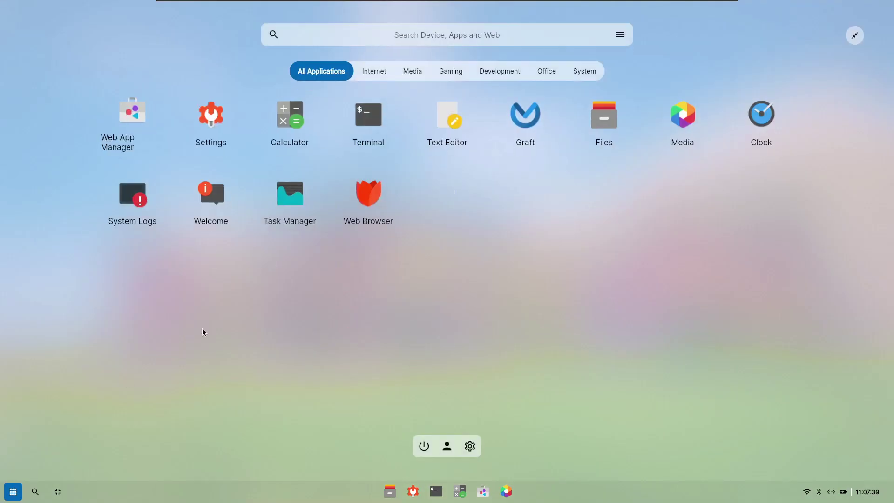
left_click(383, 223)
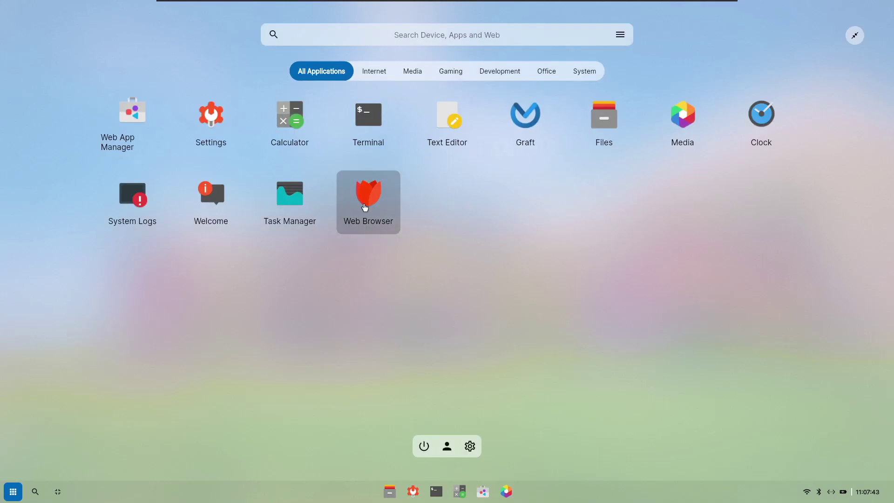
left_click(365, 208)
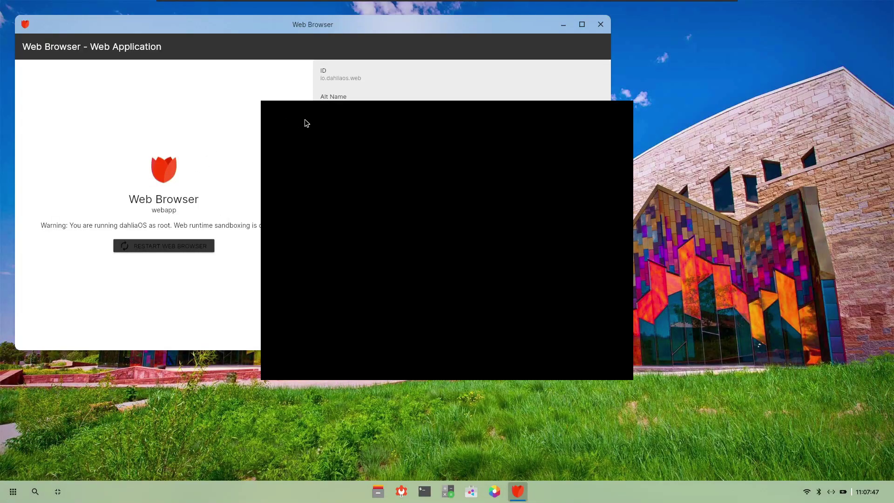
Rearrange the browser windows while DuckDuckGo loads, then close the DuckDuckGo window.
left_click_drag(377, 116, 264, 139)
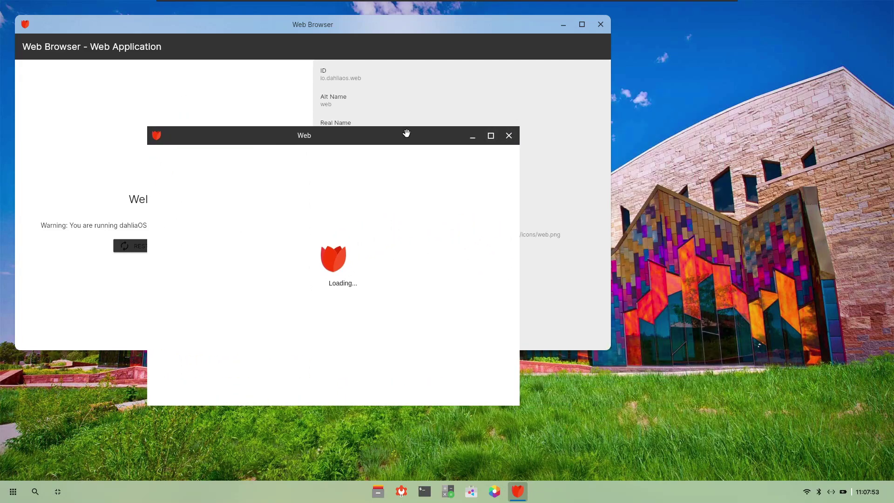
left_click_drag(407, 133, 603, 113)
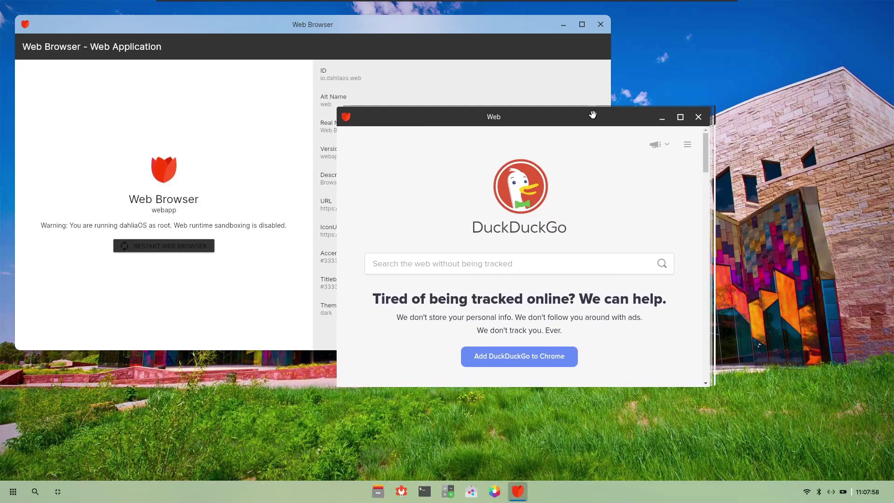
left_click_drag(591, 114, 547, 139)
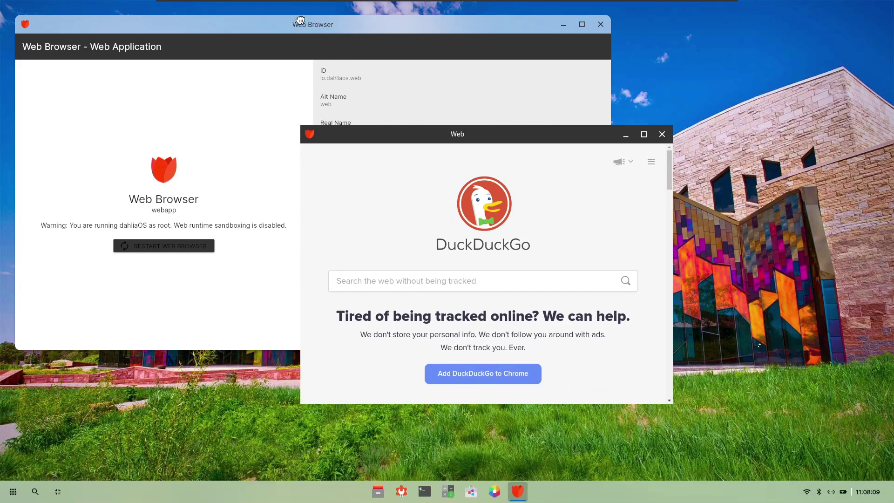
left_click_drag(303, 24, 281, 41)
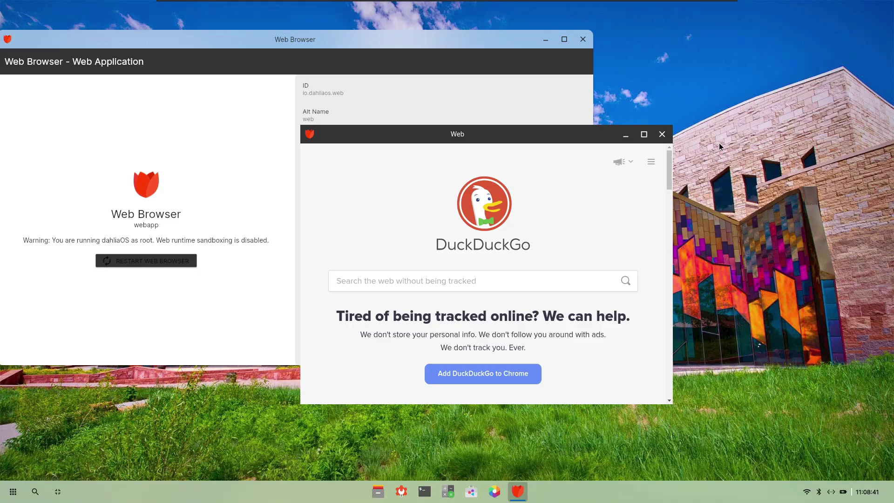
left_click(662, 135)
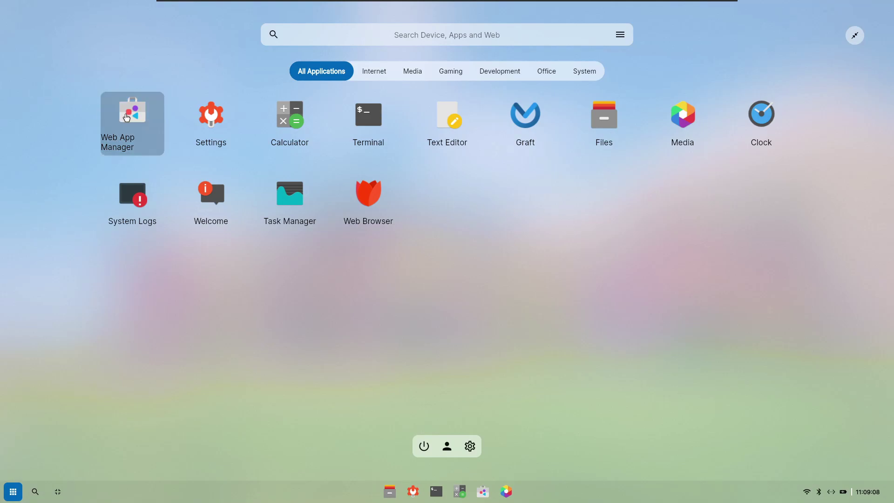
Install the Minecraft Classic web app in Web App Manager and return to the launcher.
left_click(130, 117)
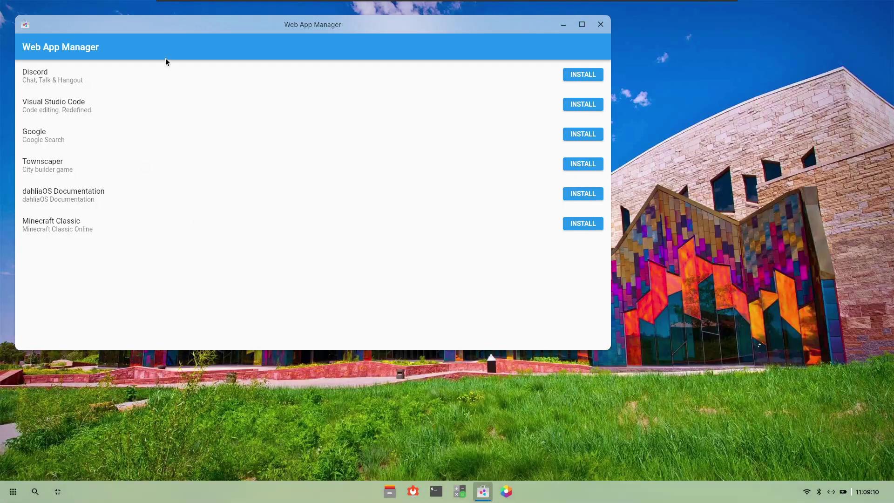
left_click_drag(141, 27, 243, 110)
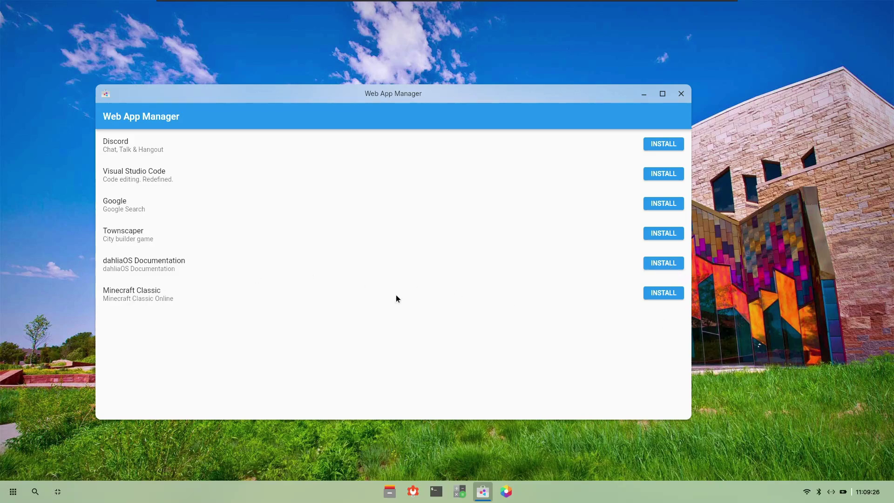
left_click(651, 293)
left_click(681, 93)
key("super")
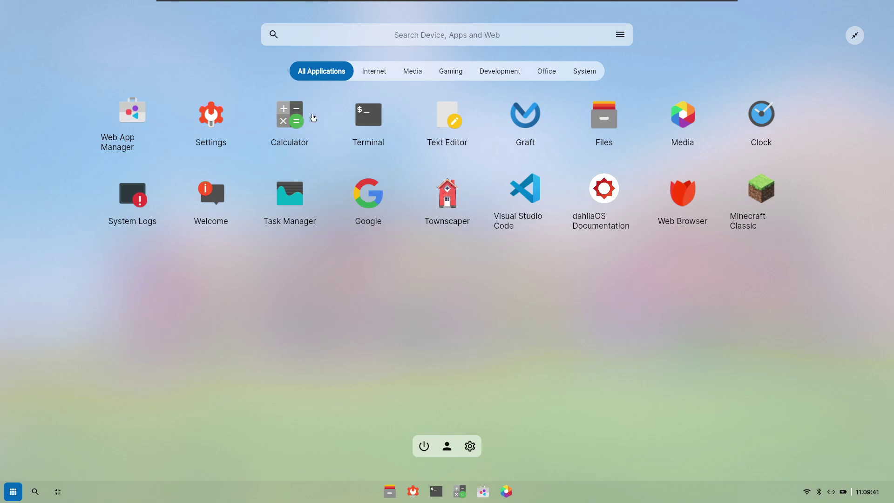
Compute 9 + 3 = 12 in Calculator, then open and close a blank Text Editor document.
left_click(300, 121)
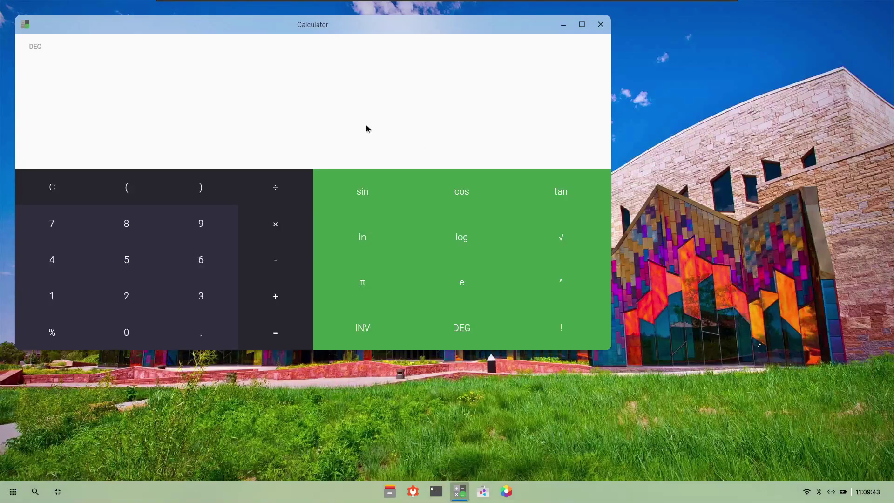
left_click_drag(251, 23, 364, 103)
left_click(317, 311)
left_click(394, 377)
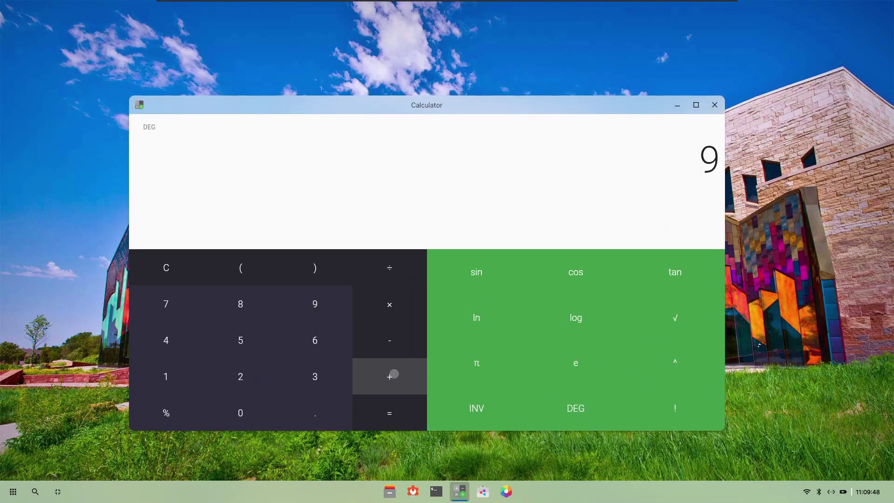
left_click(330, 383)
left_click(387, 419)
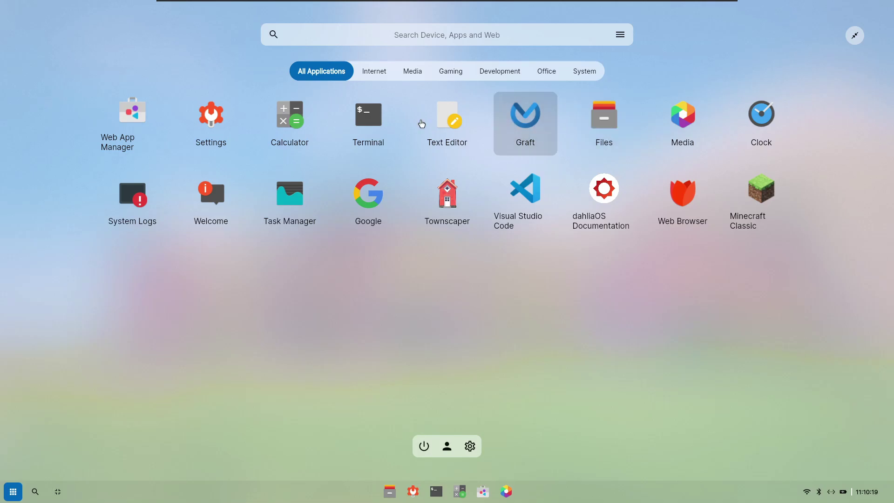
left_click(445, 136)
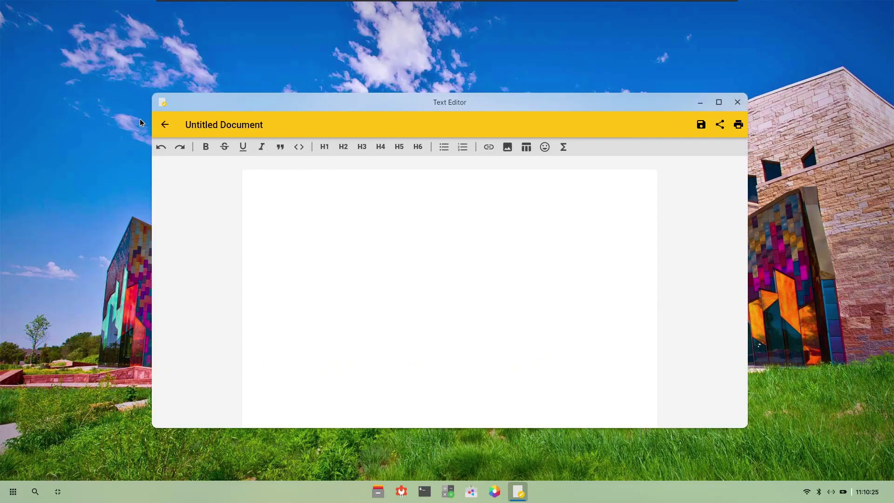
left_click(738, 102)
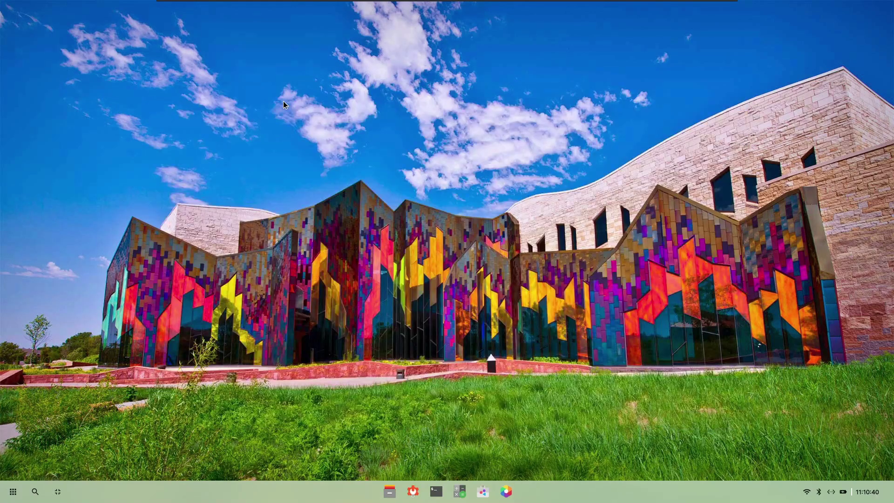
Launch Graft, centre its window and start the Linux – Ubuntu 20.04 virtual machine.
left_click(13, 492)
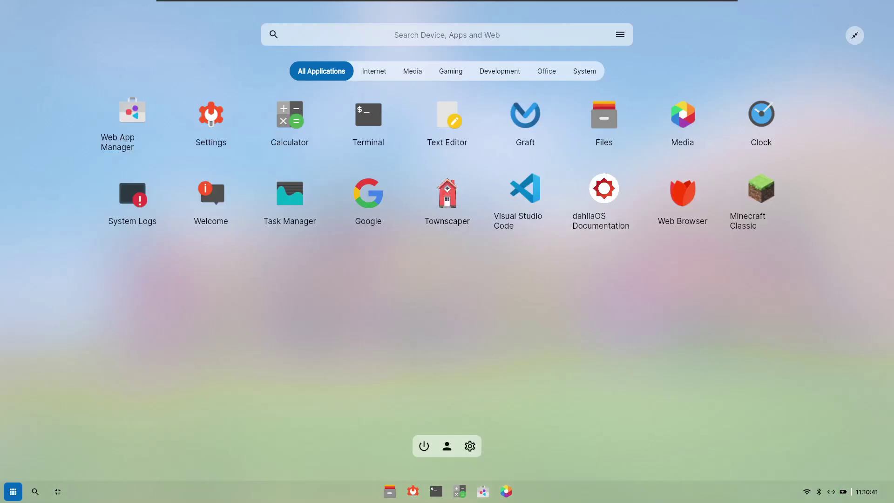
left_click(520, 125)
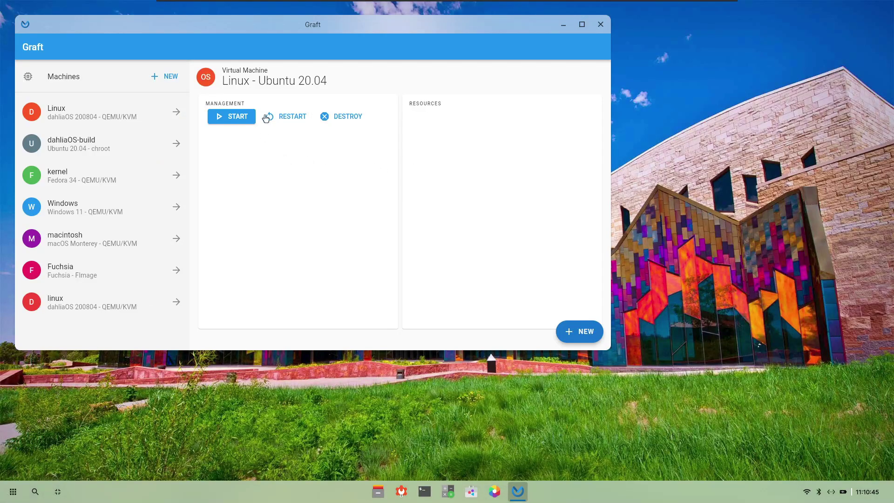
left_click_drag(244, 25, 351, 67)
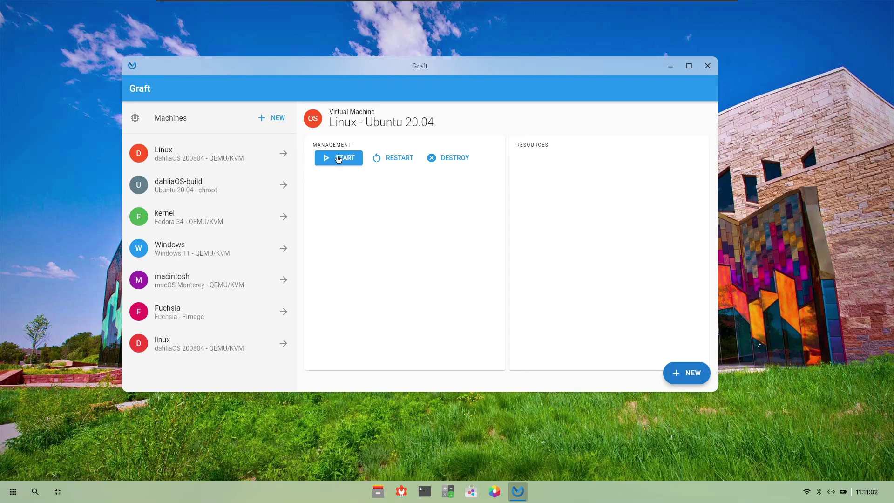
left_click(339, 158)
Start the Linux VM and scroll through the Media Photos grid.
left_click(326, 158)
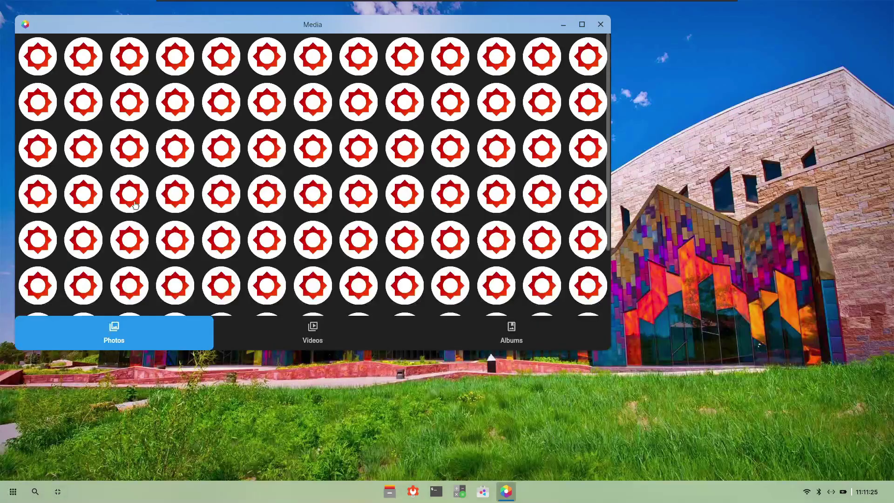
scroll(252, 255, "up", 1)
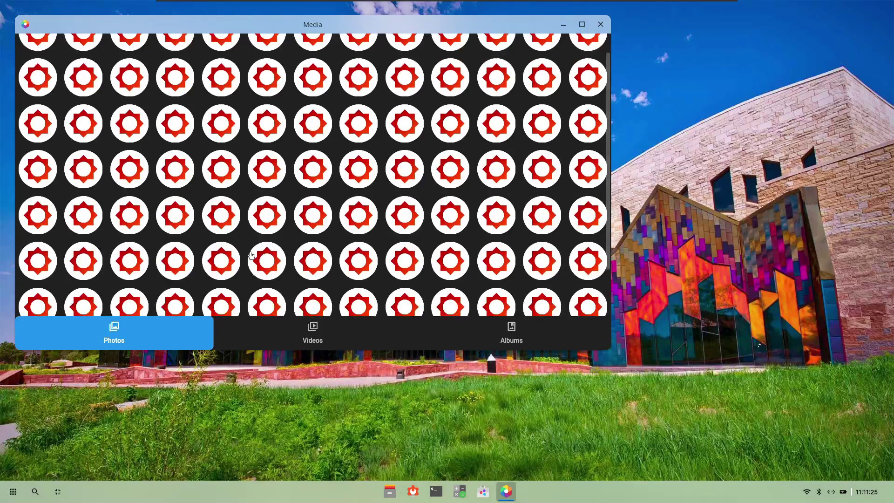
scroll(251, 255, "down", 5)
scroll(321, 215, "up", 3)
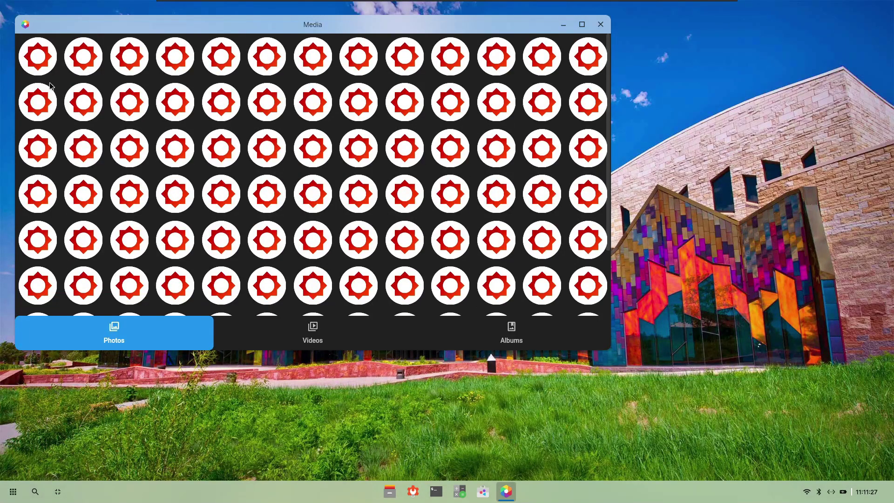
Select the first four photos, unselect them, and close the Media window.
left_click(40, 68)
left_click(83, 56)
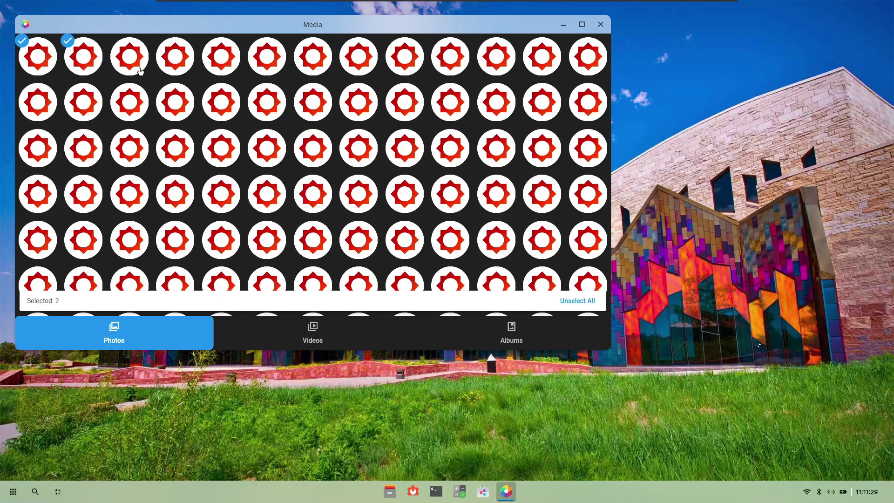
left_click(137, 70)
left_click(189, 77)
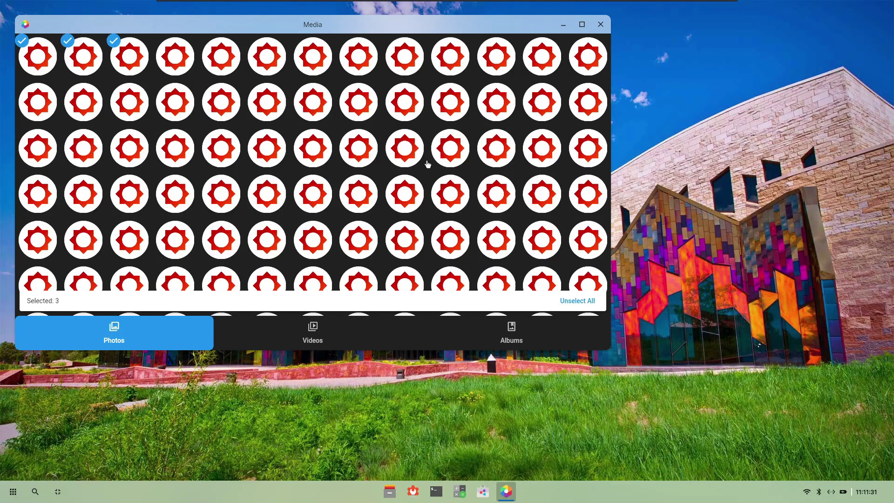
left_click(569, 302)
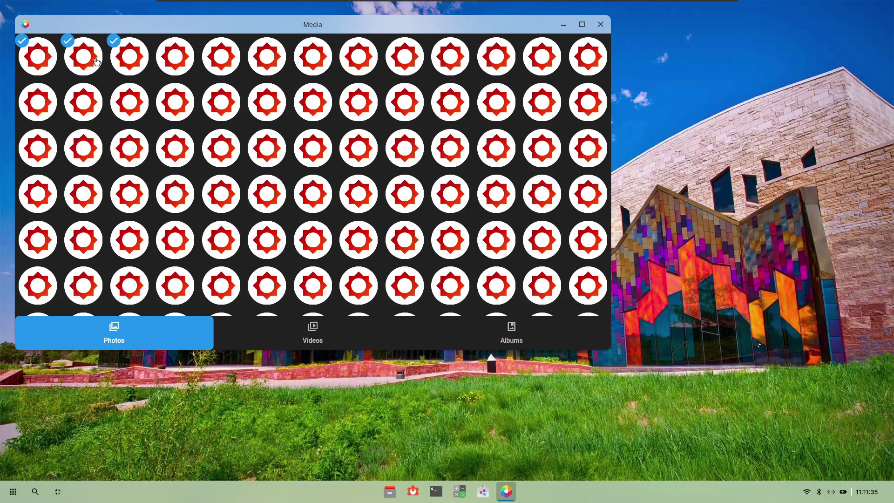
left_click(601, 24)
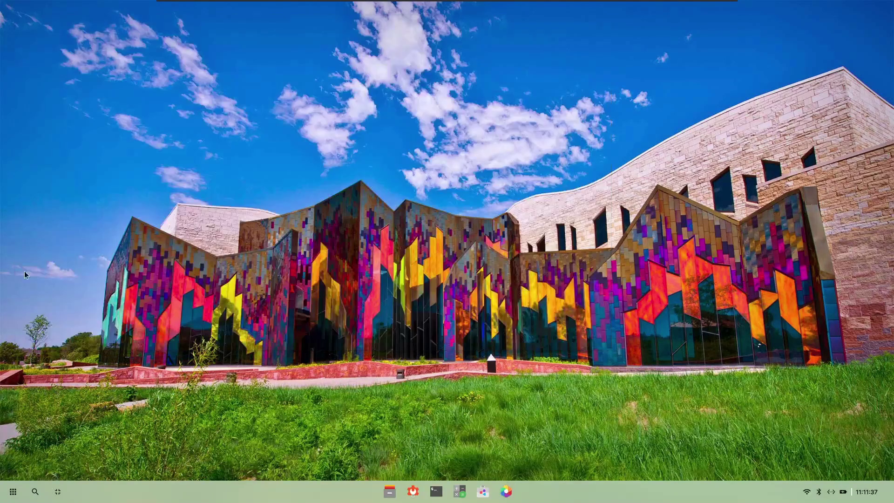
Switch Clock to its Alarms view, try its settings menu, and dismiss the resulting error.
left_click(11, 493)
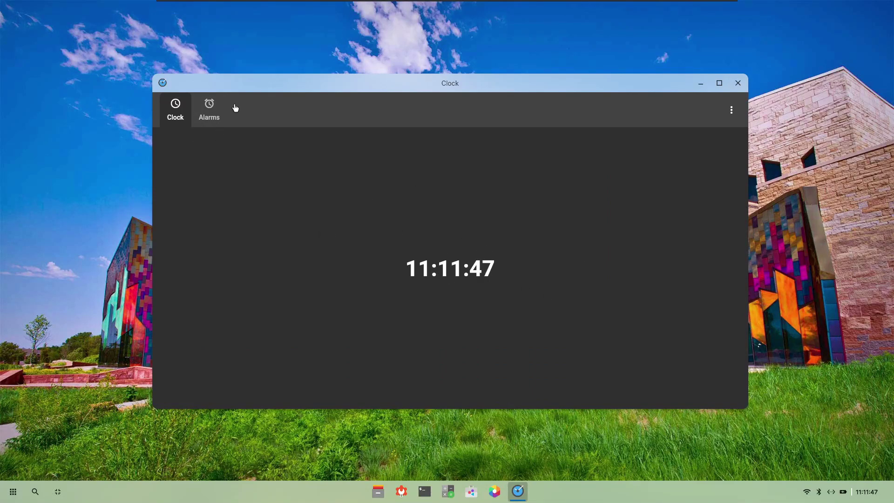
left_click(217, 111)
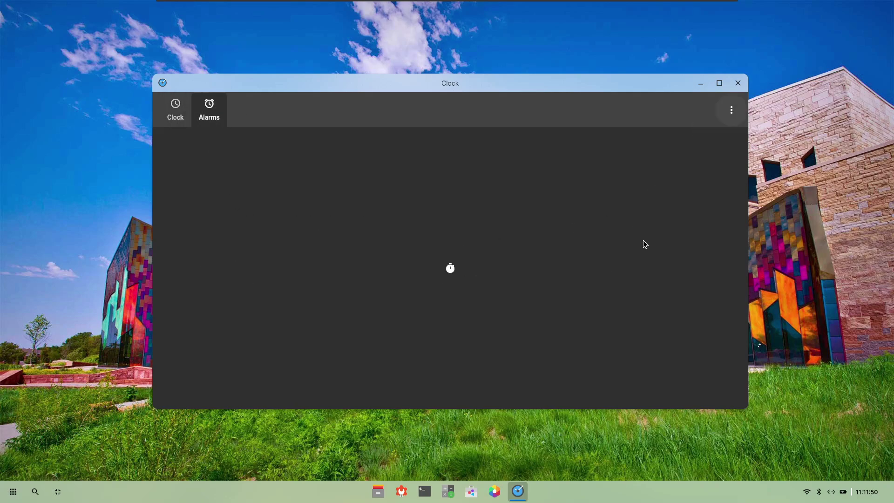
left_click(729, 111)
left_click(725, 115)
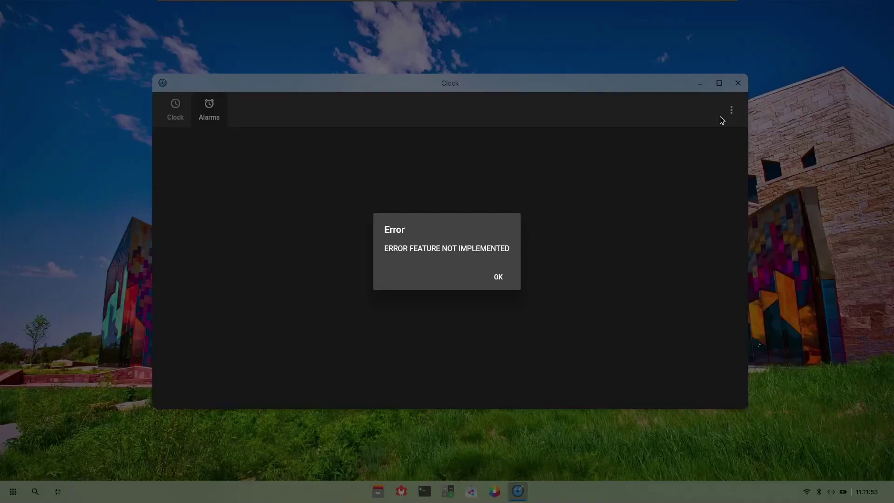
left_click(499, 276)
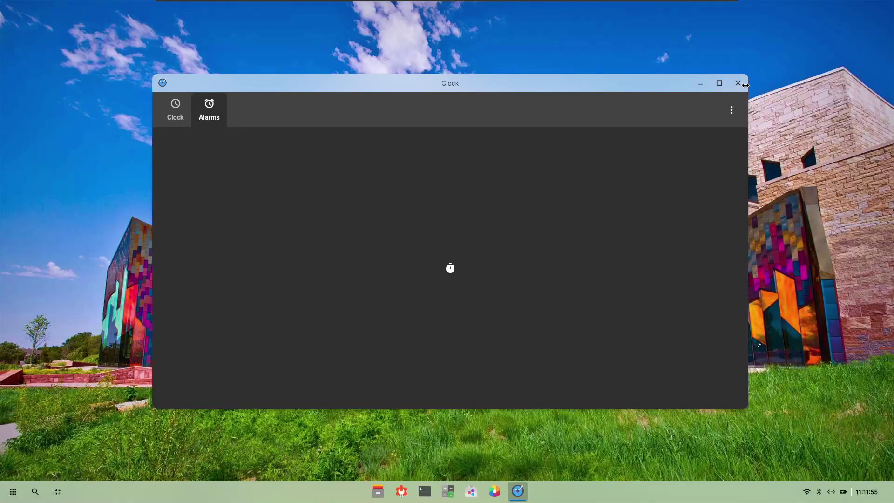
Close the Clock app and scroll through the Welcome sections.
left_click(738, 84)
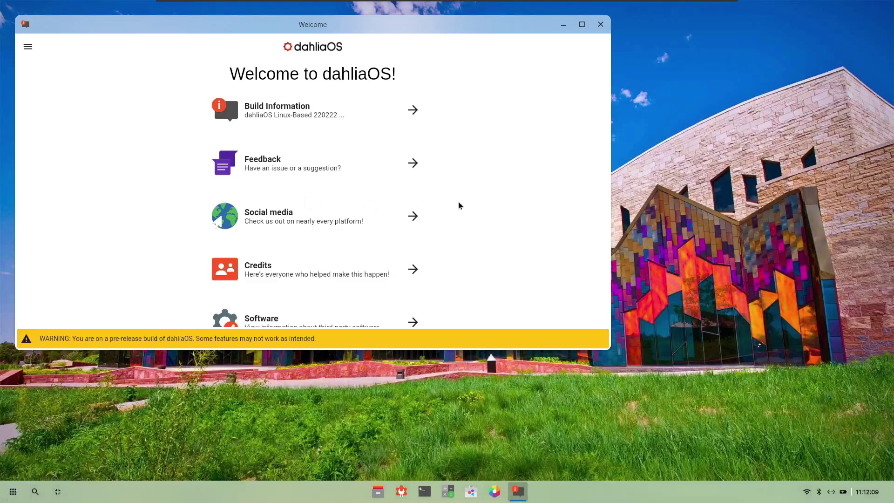
scroll(351, 191, "down", 2)
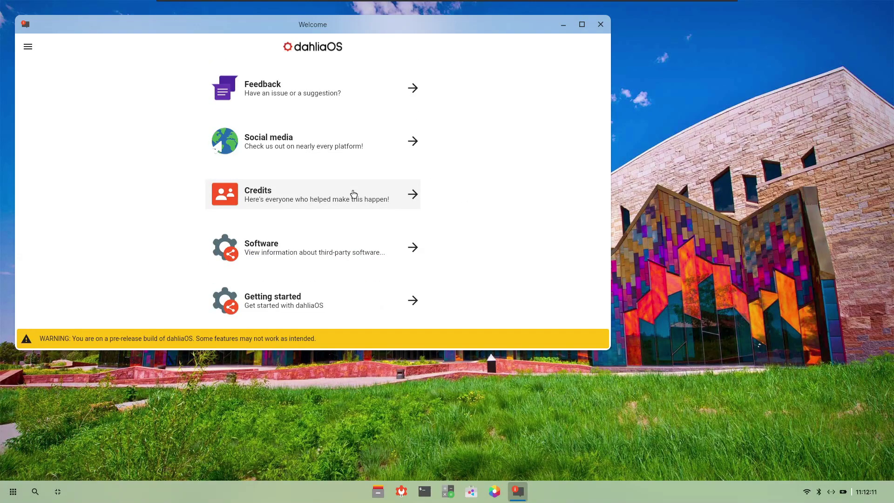
scroll(309, 126, "up", 3)
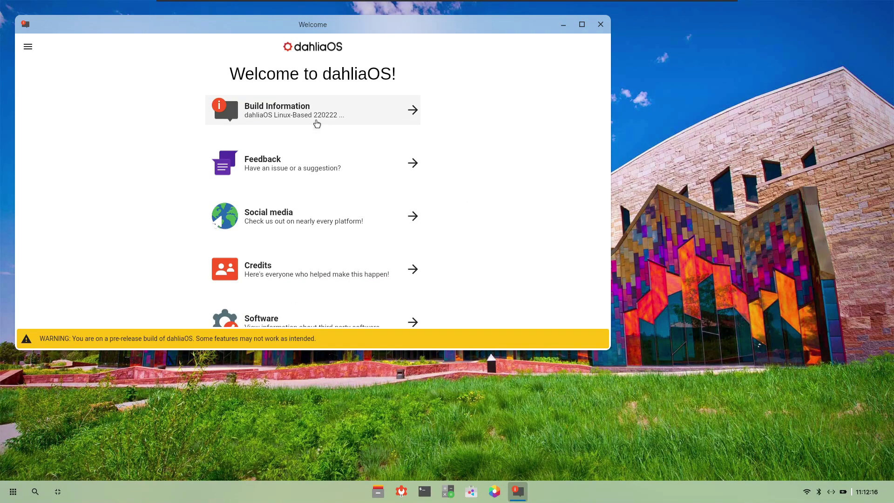
scroll(281, 186, "down", 3)
scroll(281, 186, "up", 2)
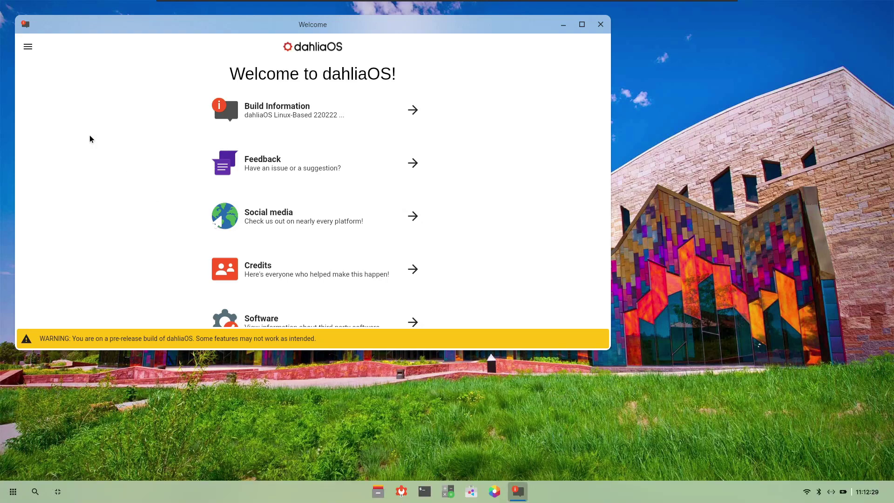
Open and close the Welcome navigation drawer, then close Welcome.
left_click(28, 46)
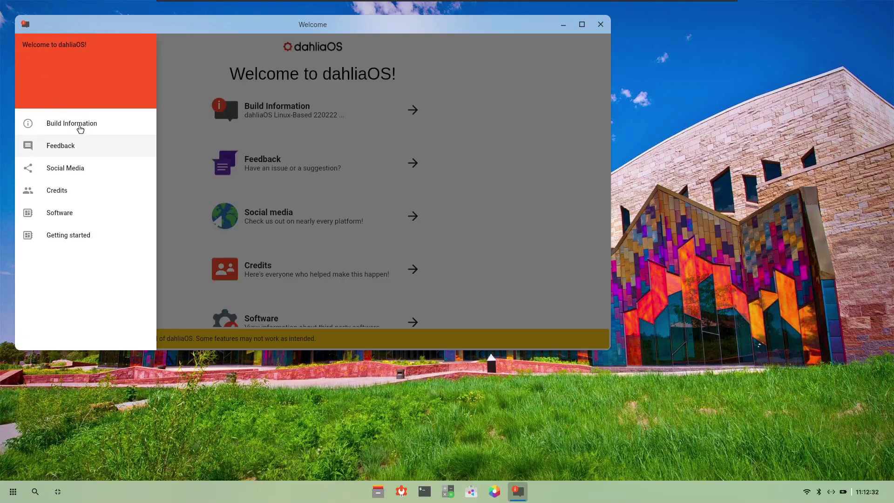
left_click(557, 36)
left_click(601, 24)
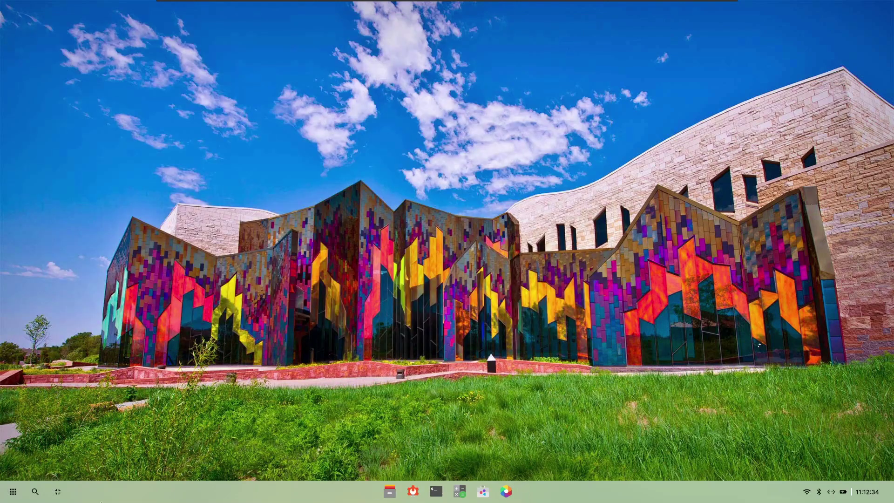
Launch Task Manager, view its Processes, Resources and Containers pages, then close it.
left_click(13, 492)
left_click(287, 196)
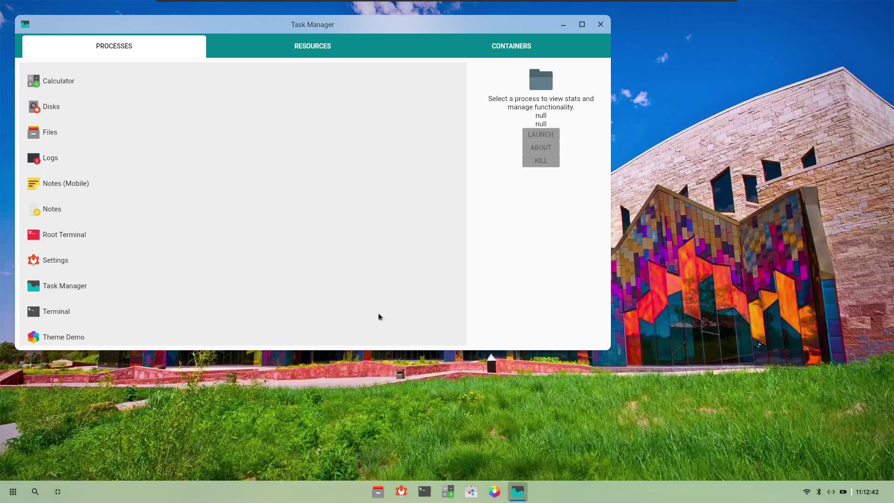
left_click_drag(225, 30, 272, 64)
scroll(210, 209, "down", 5)
scroll(144, 139, "up", 5)
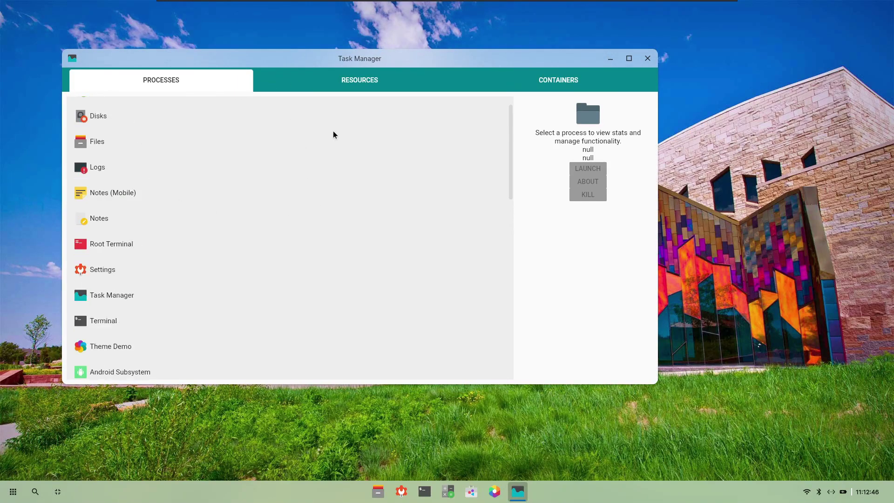
left_click(382, 88)
left_click(557, 86)
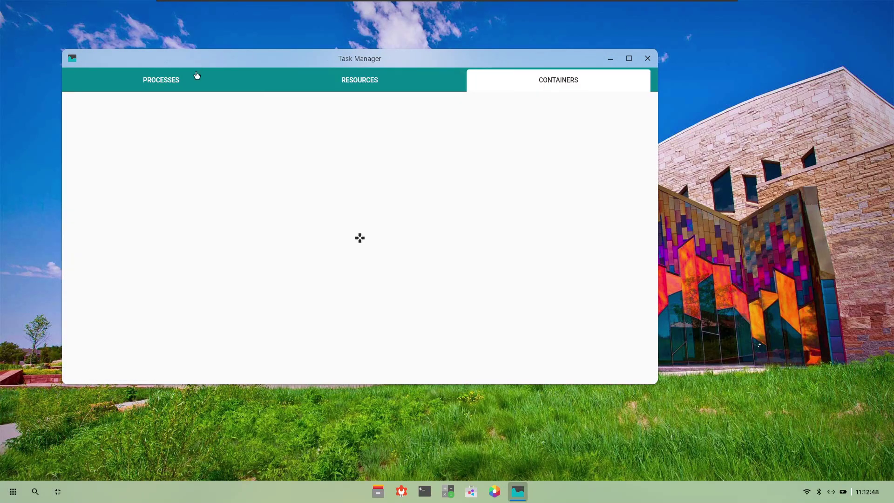
left_click(652, 59)
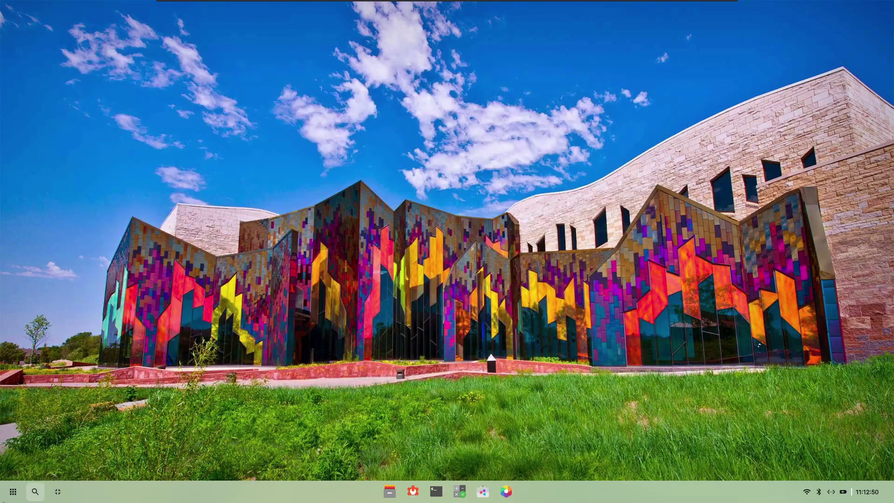
Run top in a new Terminal and highlight the CPU usr percentage.
left_click(437, 491)
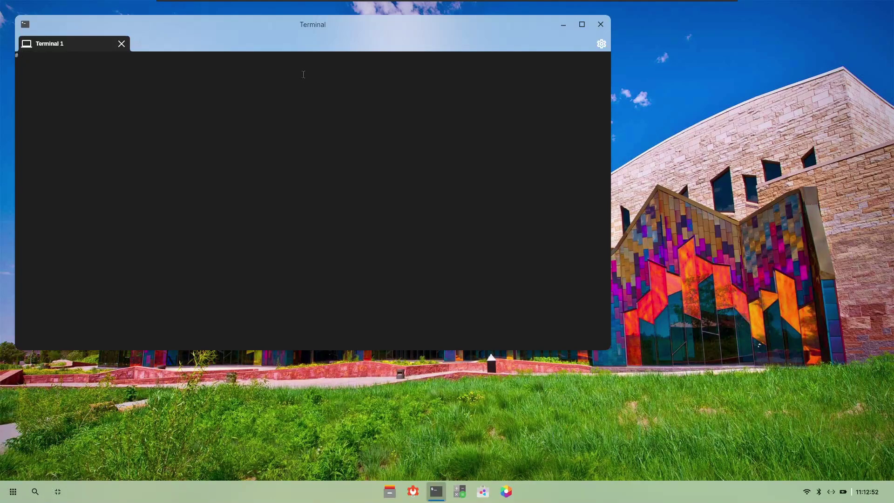
type("top")
key("Return")
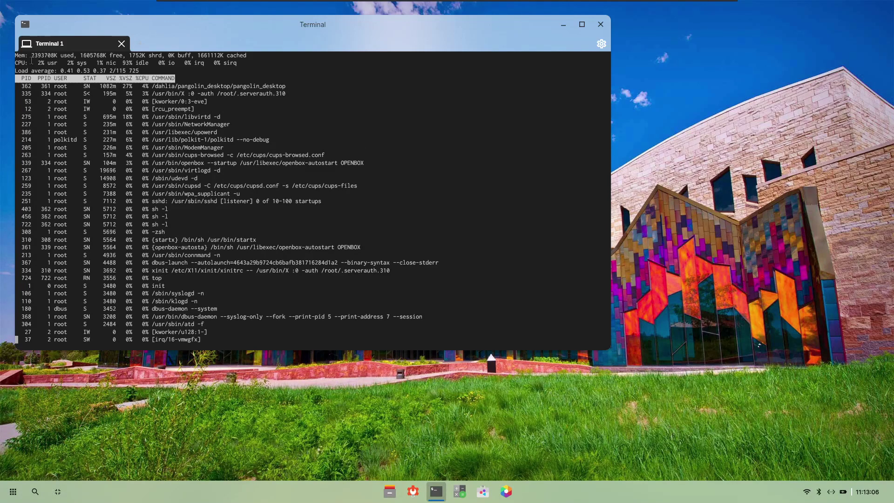
left_click_drag(34, 62, 46, 62)
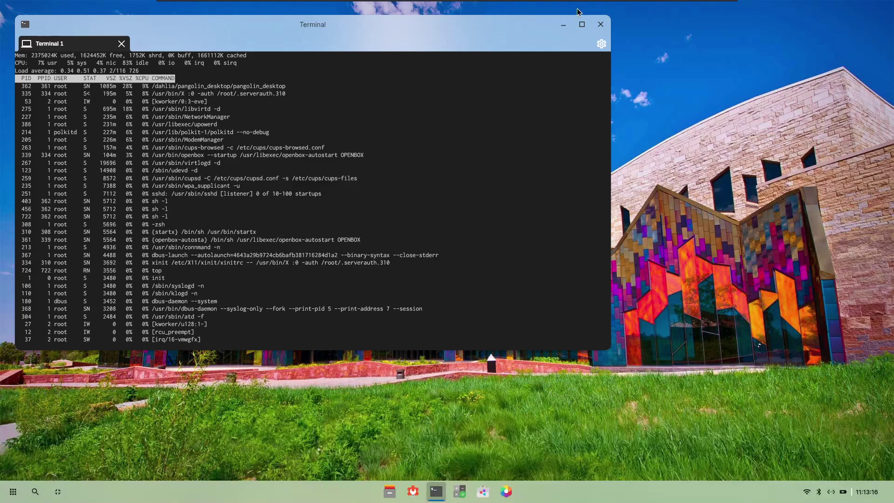
Close the Terminal, launch the Google web app and search for 'dahlia'.
left_click(600, 25)
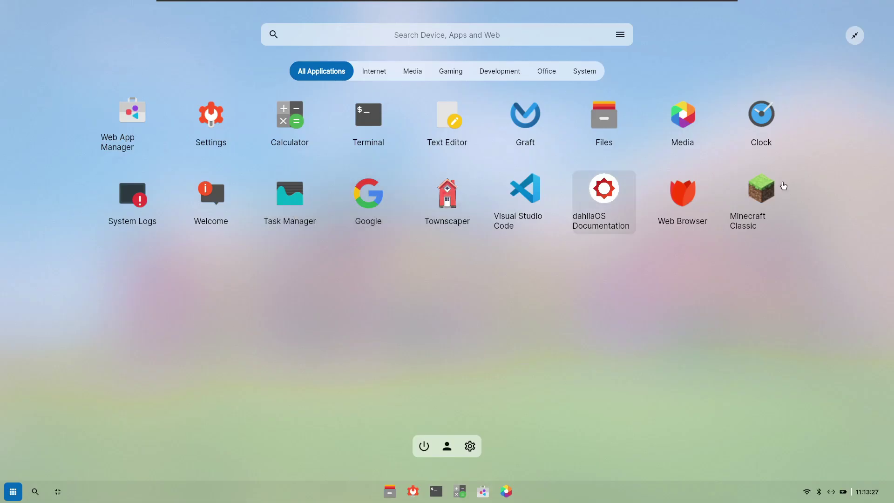
left_click(360, 211)
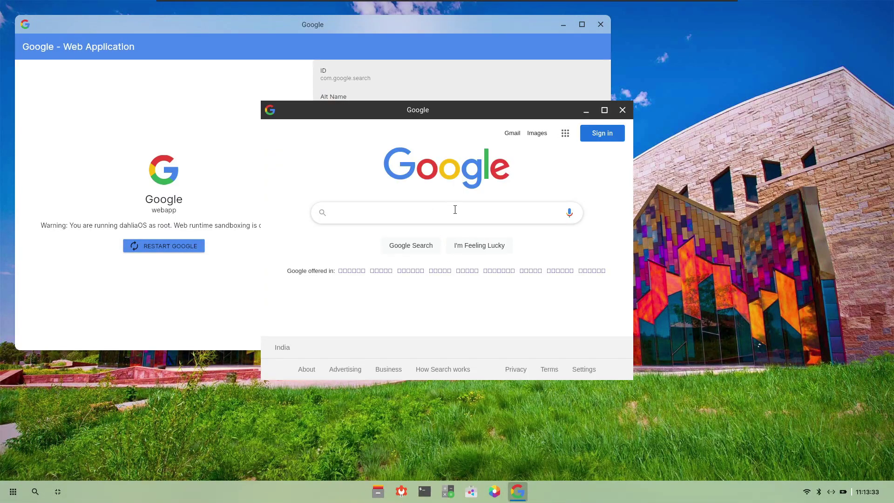
left_click(454, 210)
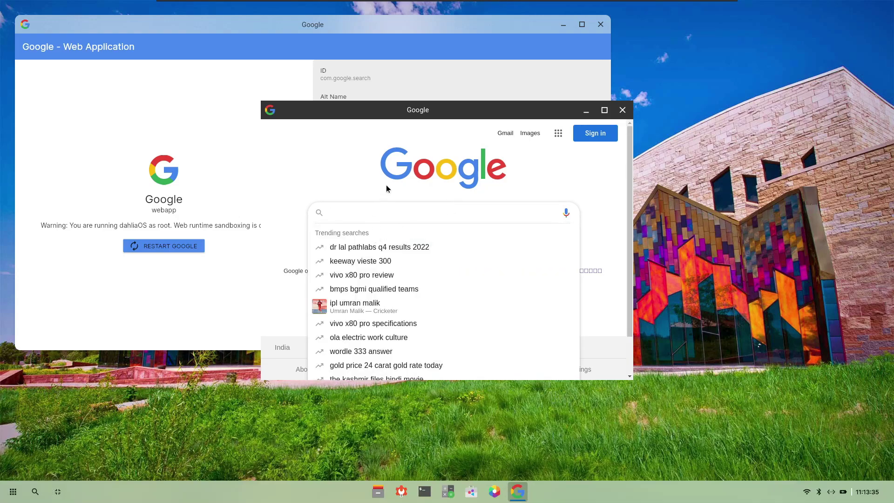
type("dahlia")
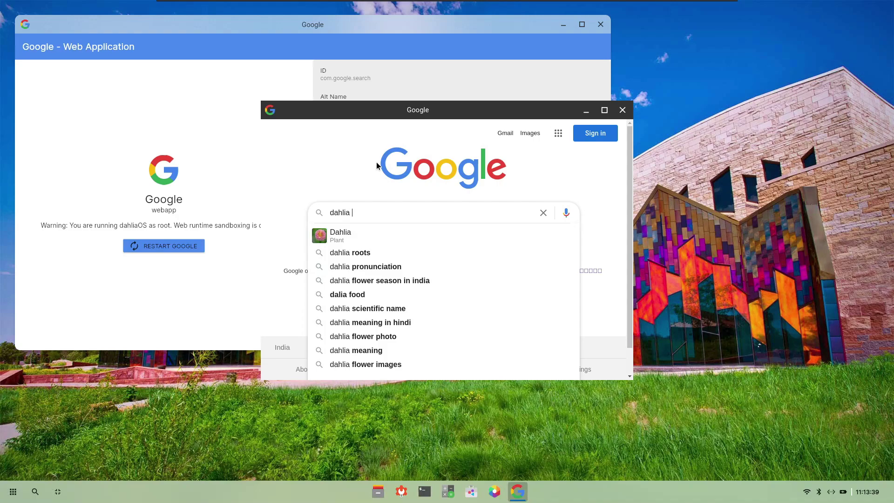
key("Return")
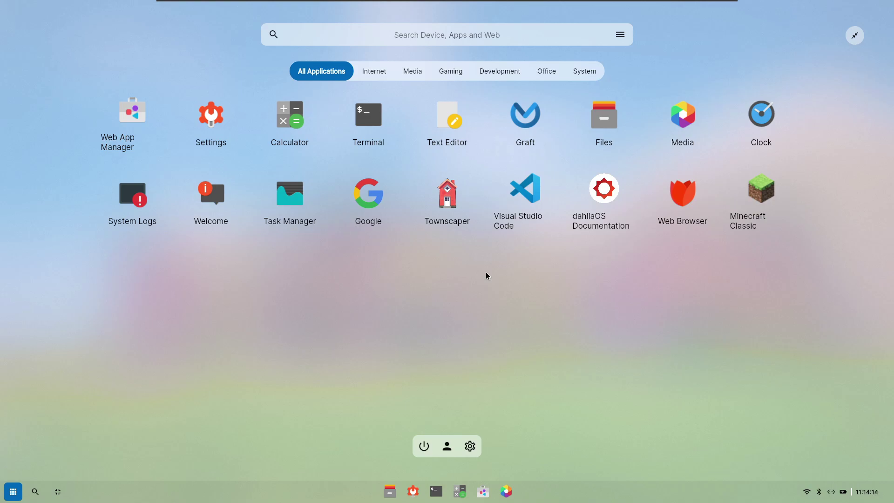
Launch Townscaper and extend the island's right and front edges with a red house.
left_click(427, 203)
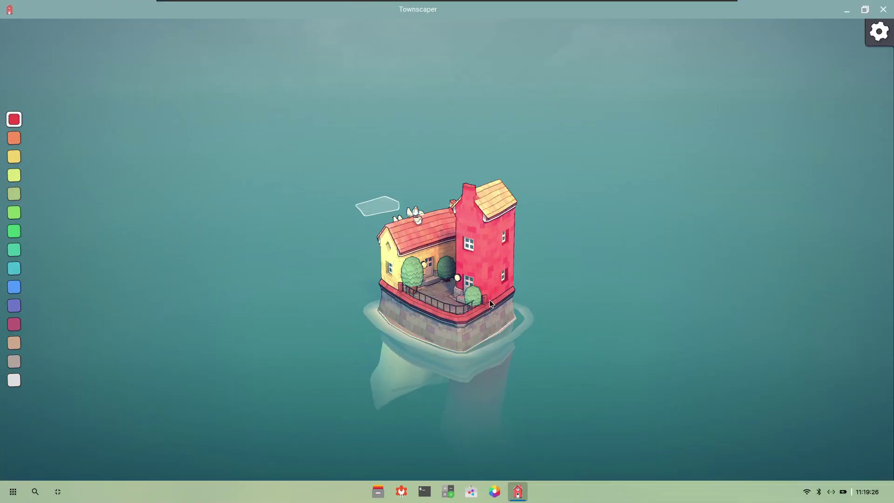
left_click(509, 314)
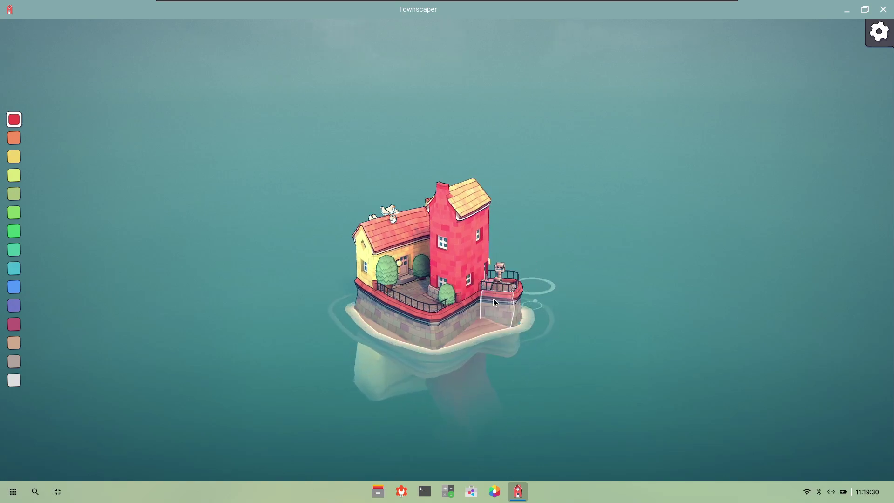
left_click(484, 316)
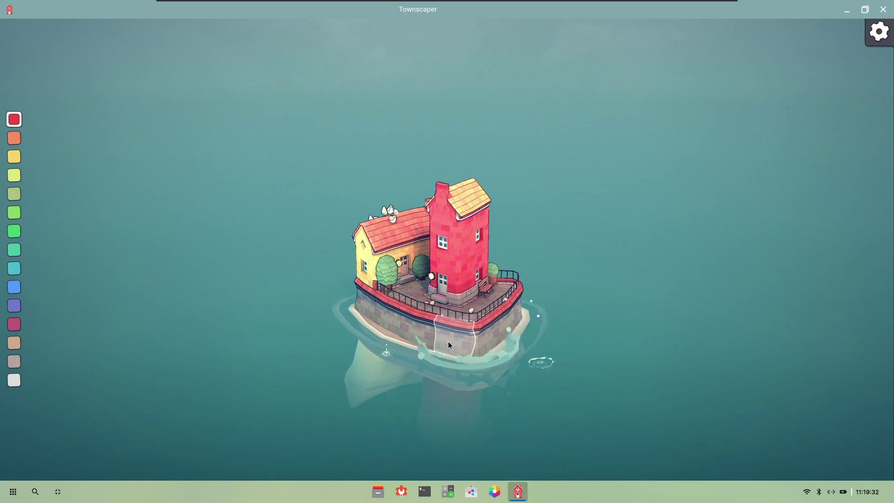
left_click(491, 341)
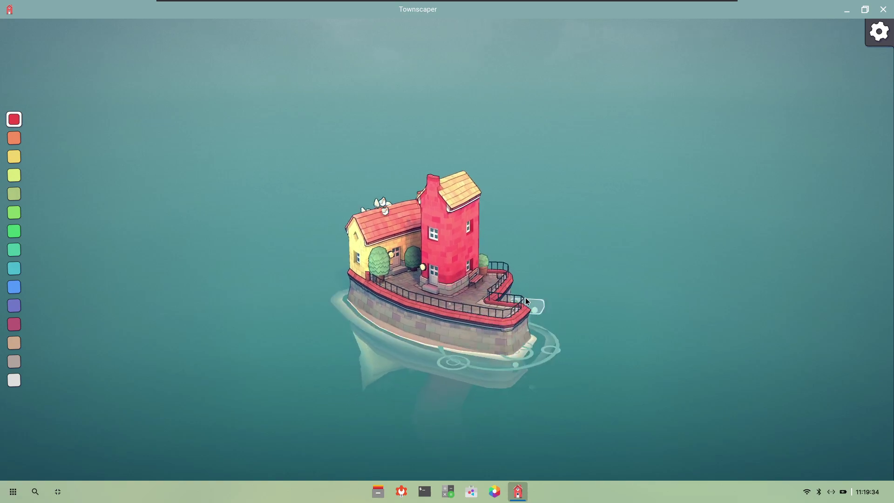
left_click(507, 301)
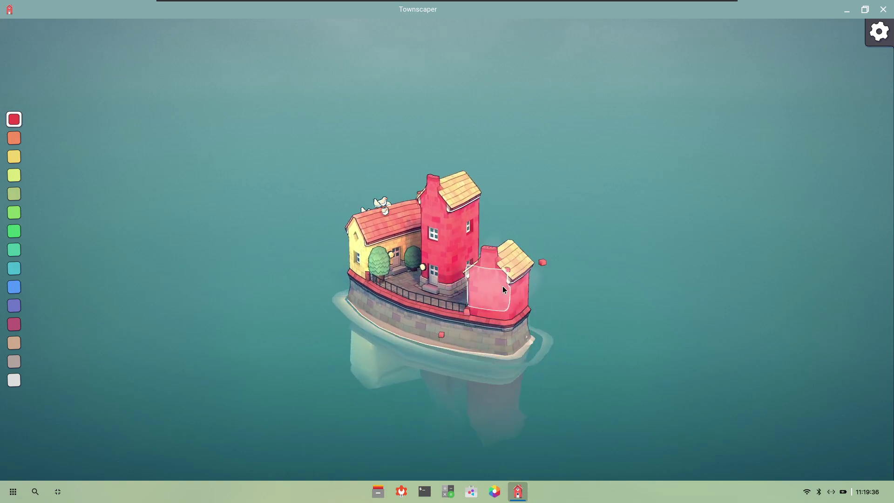
Add middle red blocks, raise the red tower several storeys, and add a stilted balcony block.
left_click(466, 276)
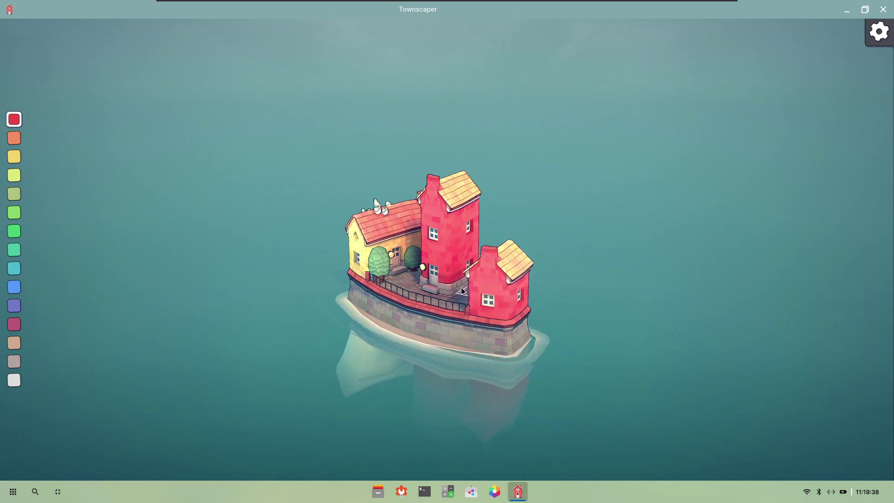
left_click(468, 234)
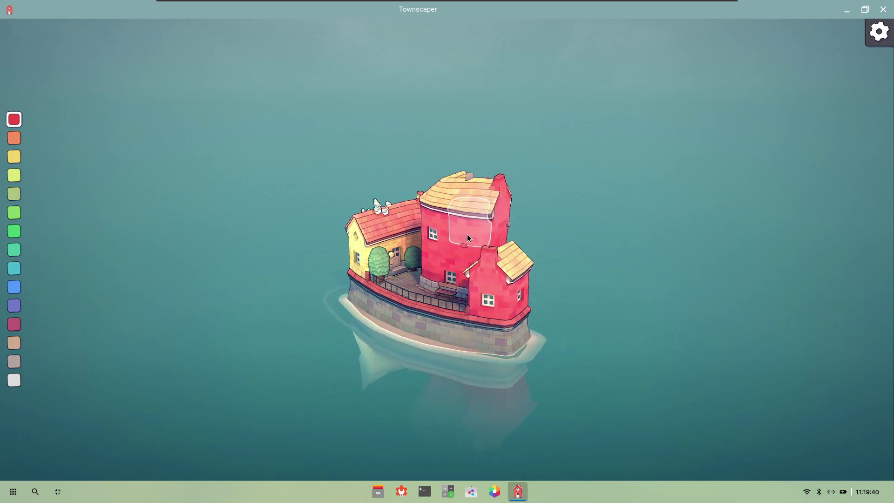
left_click(456, 161)
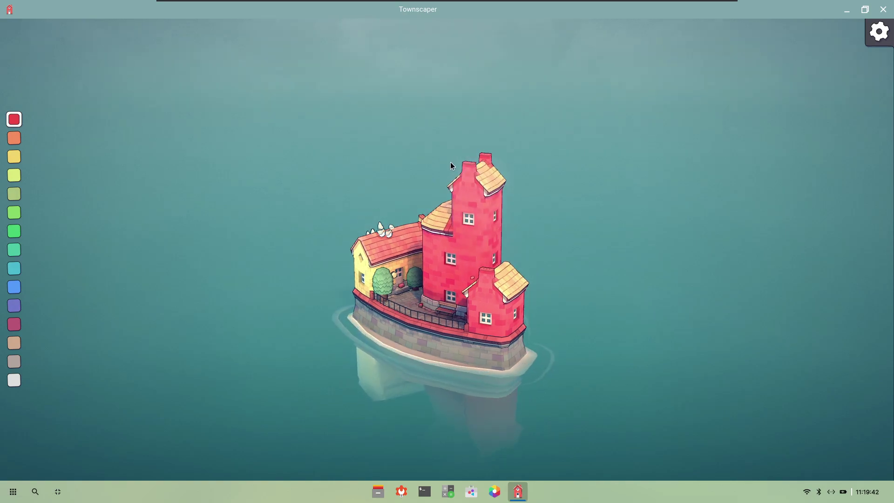
left_click(483, 177)
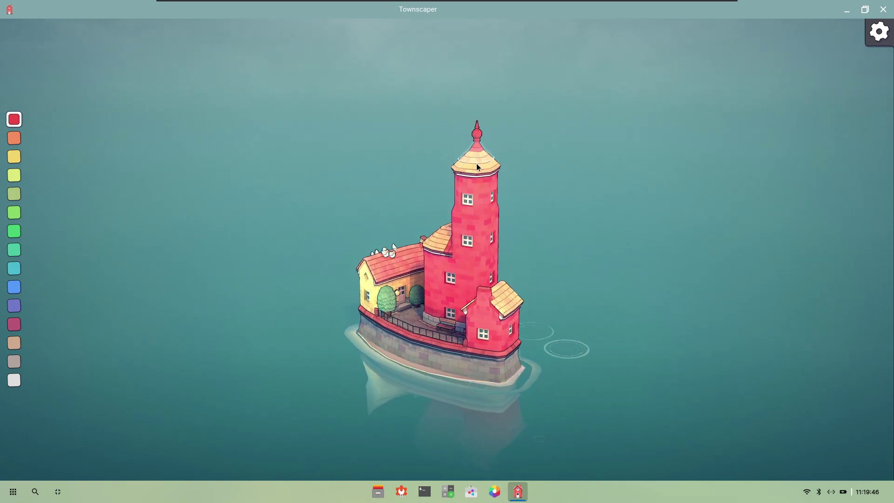
left_click(476, 163)
left_click(476, 141)
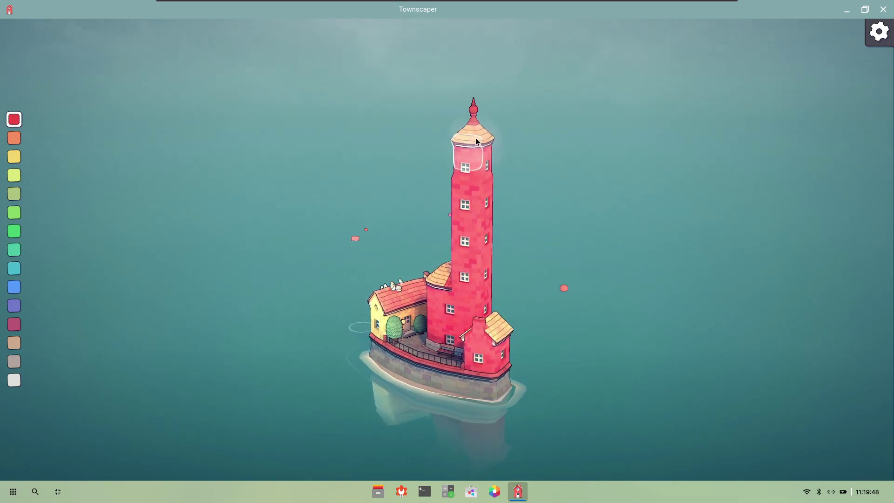
left_click(476, 134)
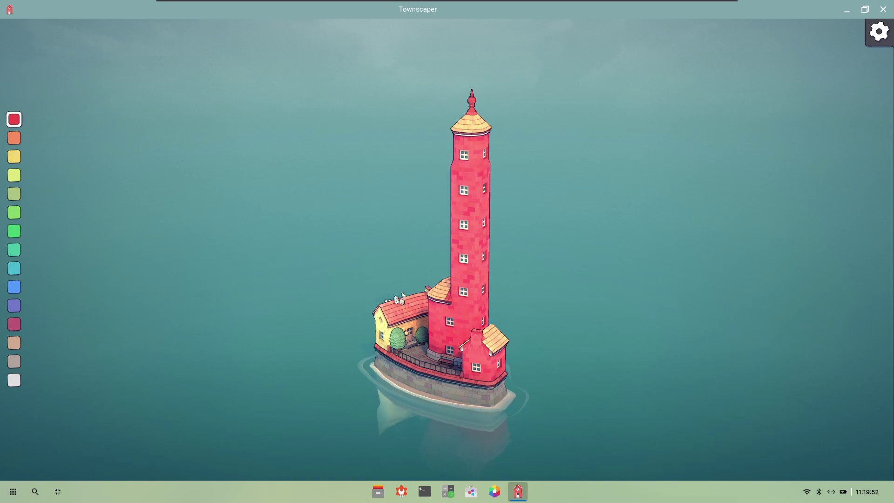
left_click(484, 190)
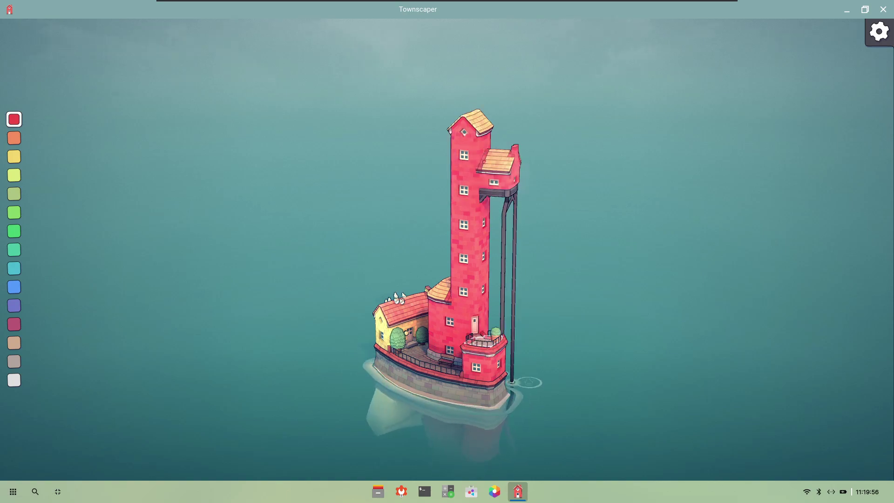
Quit the full-screen Townscaper game and close its web app window.
left_click(883, 10)
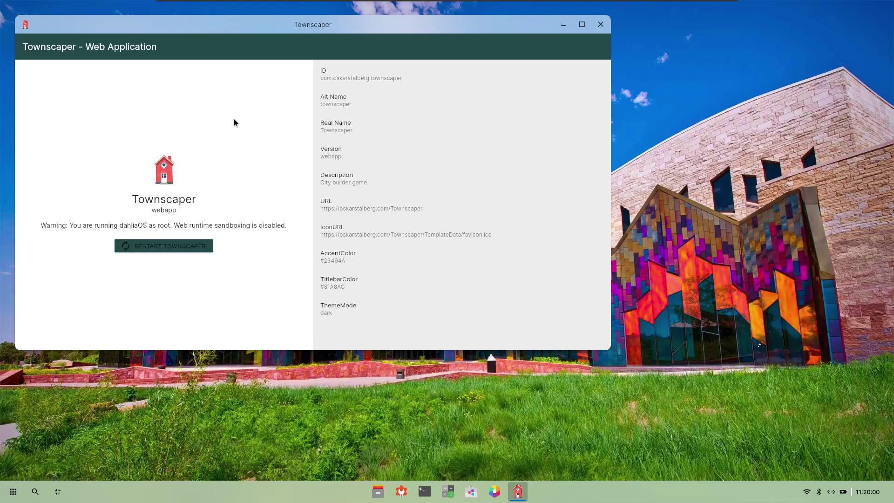
left_click_drag(267, 22, 404, 85)
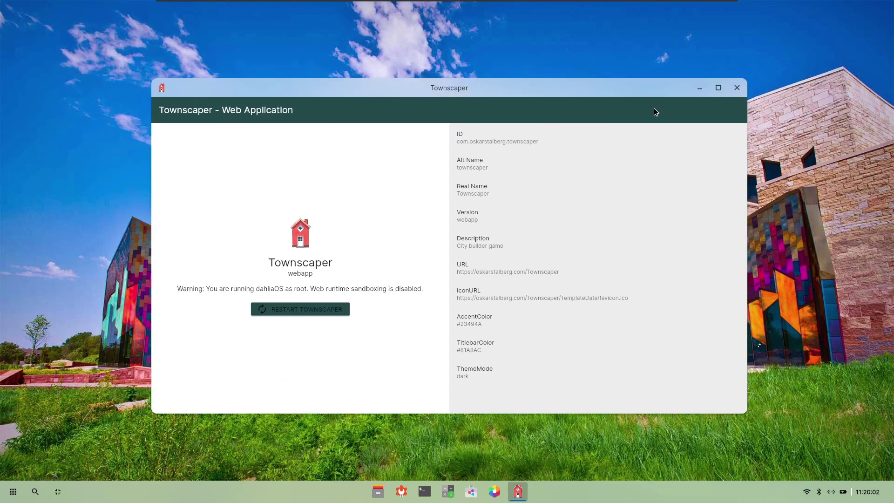
left_click(734, 90)
Start Visual Studio Code from the launcher, maximize it, and open the terminal panel.
key("super")
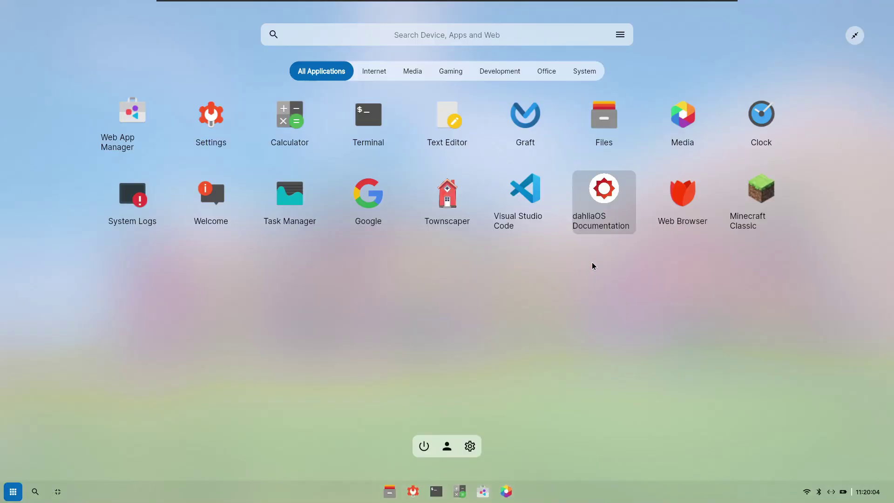
left_click(515, 206)
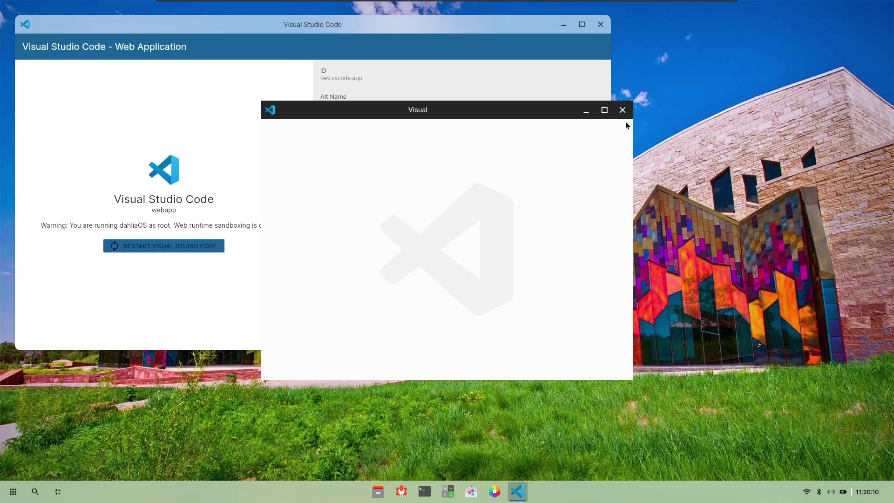
left_click(605, 111)
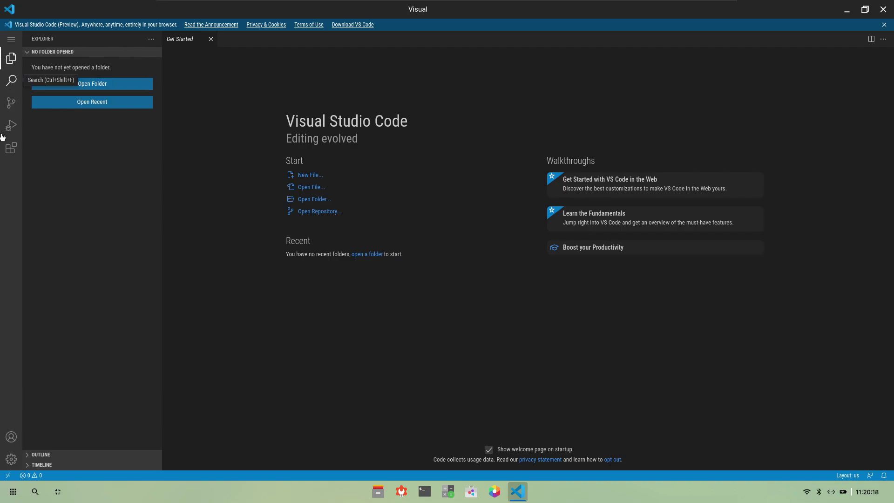
left_click(11, 39)
mouse_move(58, 52)
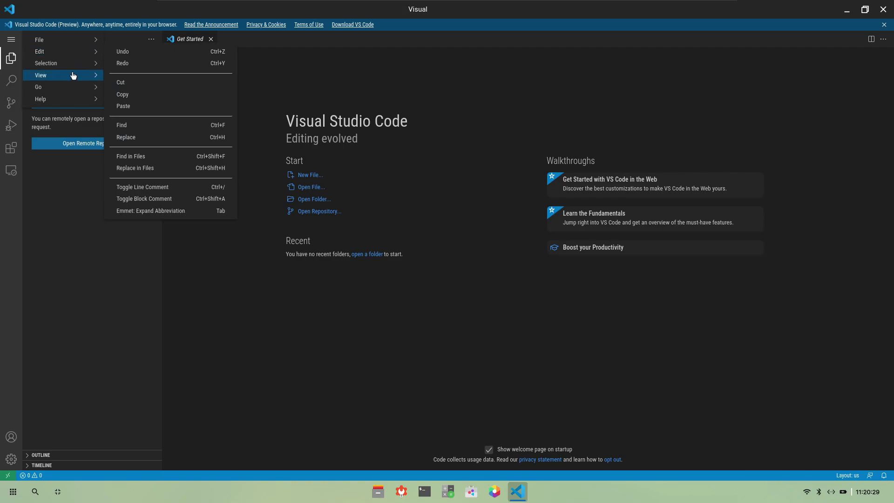
mouse_move(72, 70)
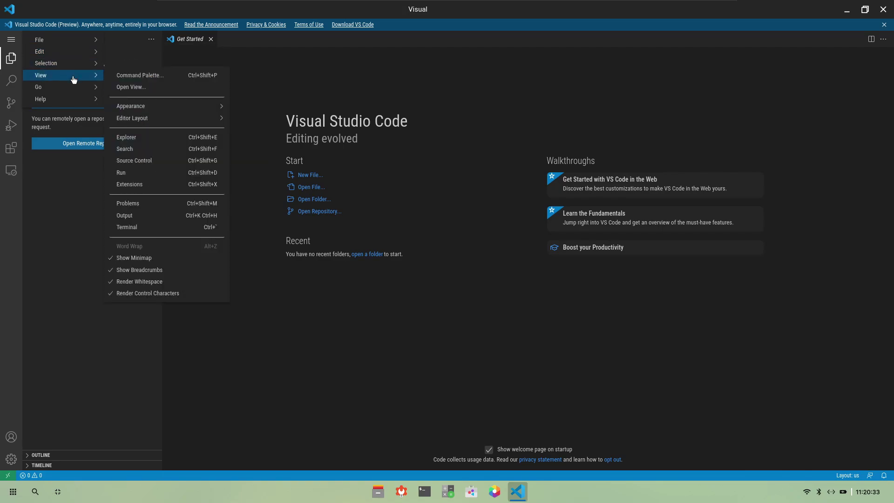
left_click(150, 227)
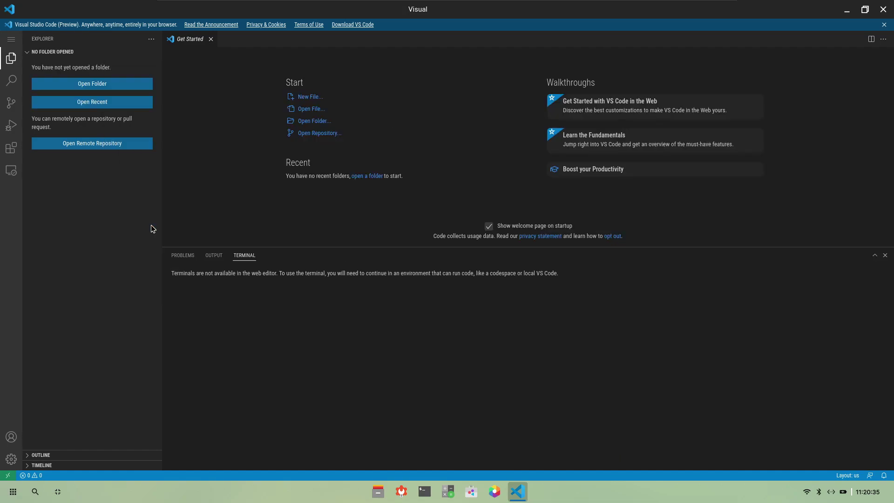
left_click(192, 287)
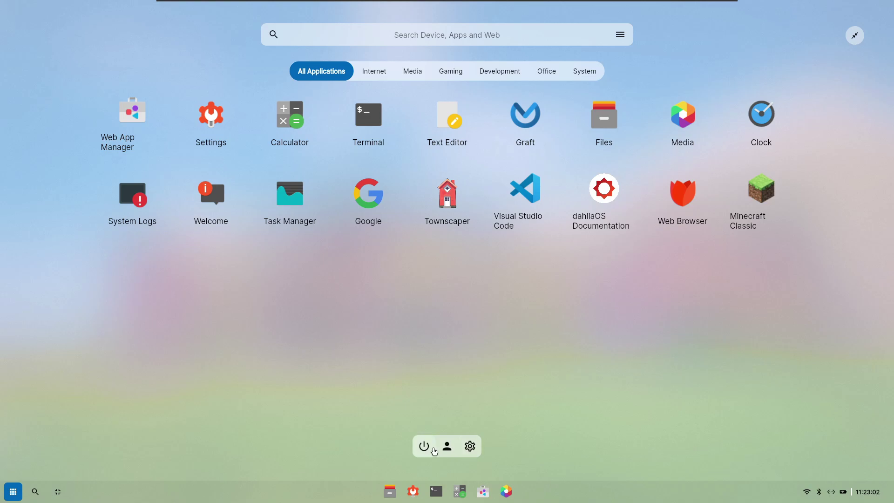
Search the system for 'brow' to find Web Browser, then dismiss the results.
left_click(37, 498)
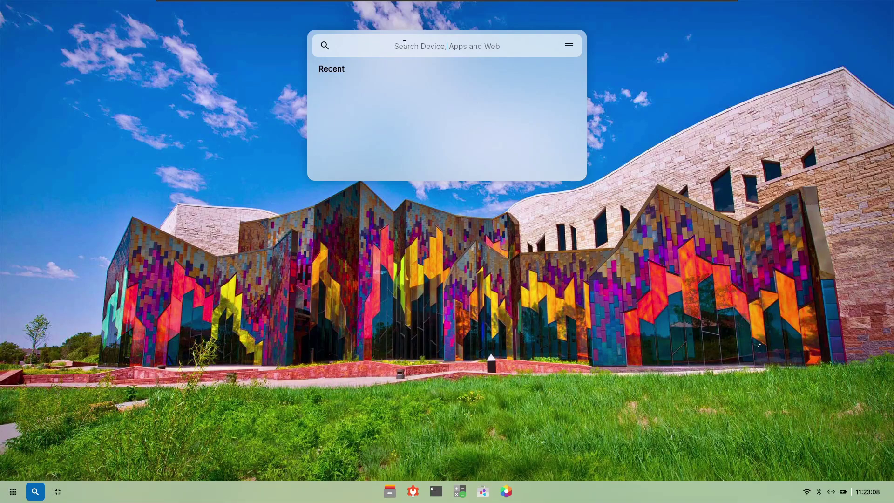
type("brow")
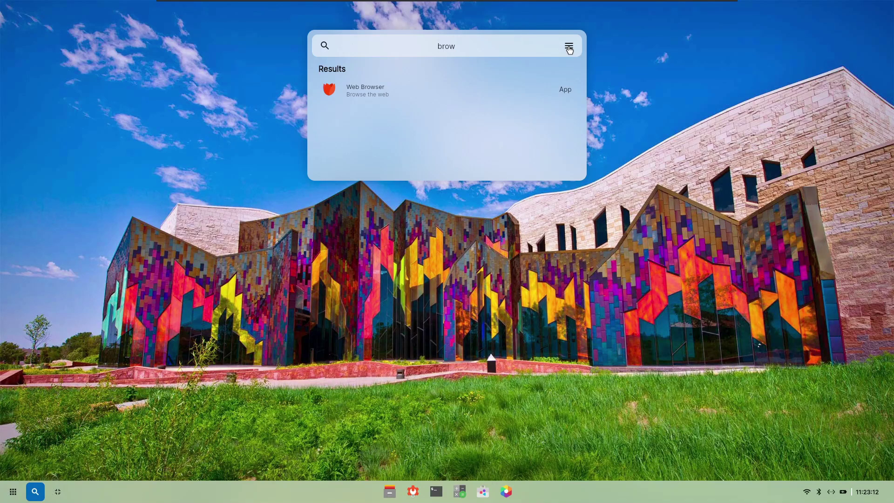
left_click(35, 492)
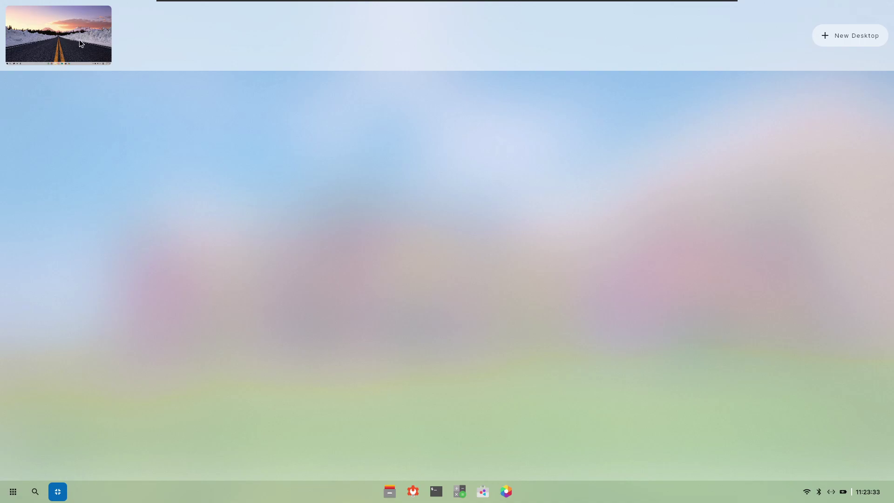
Leave the overview and switch the app launcher to the full grid and back to compact.
left_click(80, 42)
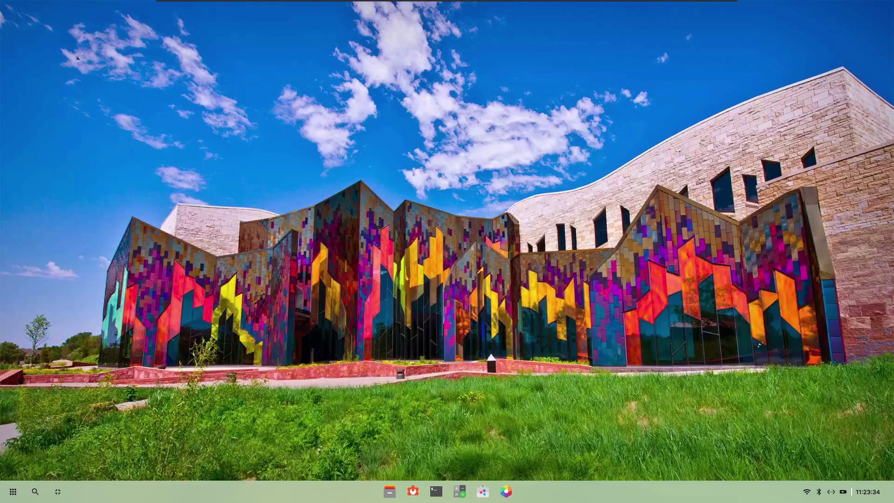
left_click(12, 492)
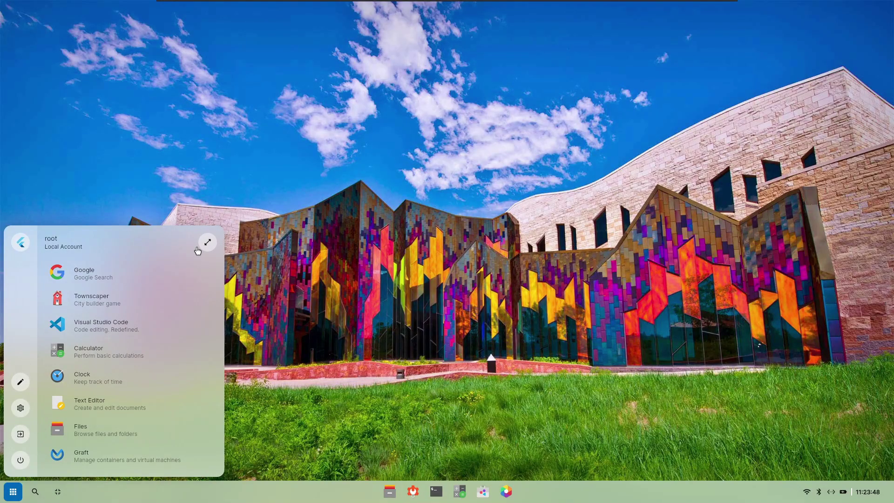
left_click(208, 243)
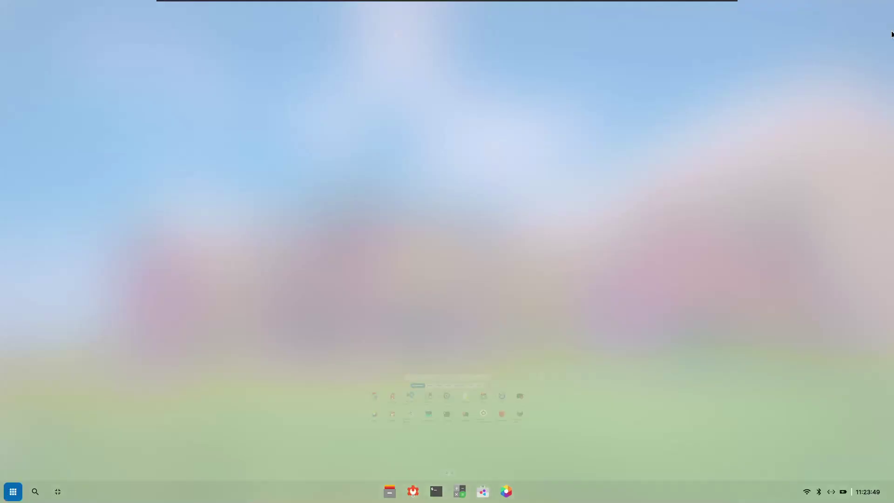
left_click(851, 38)
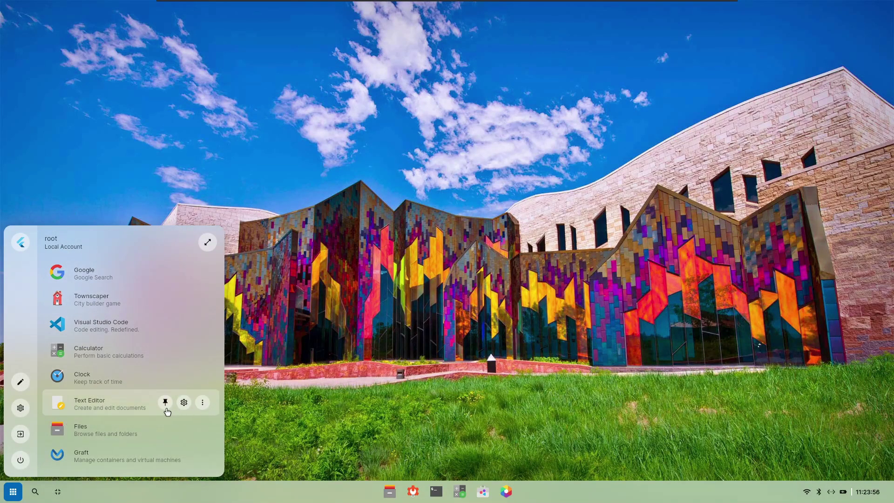
Pin the Text Editor to the taskbar, close Settings, and reopen the launcher.
left_click(165, 403)
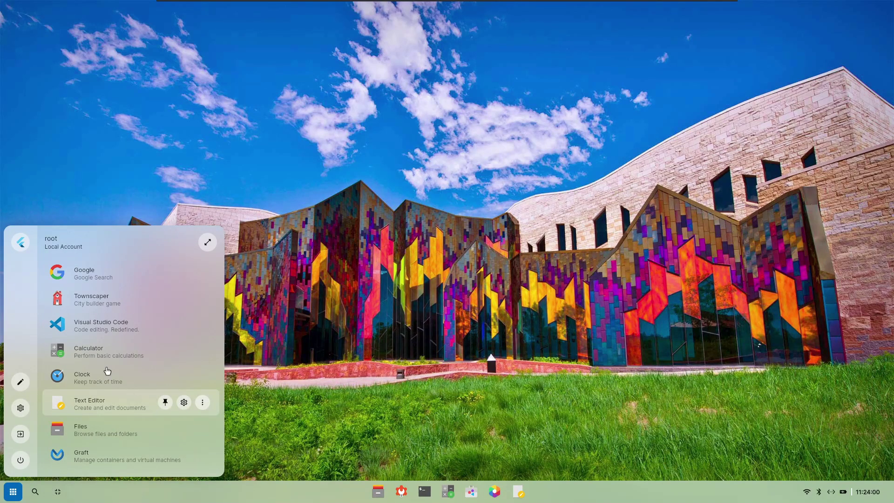
left_click(22, 247)
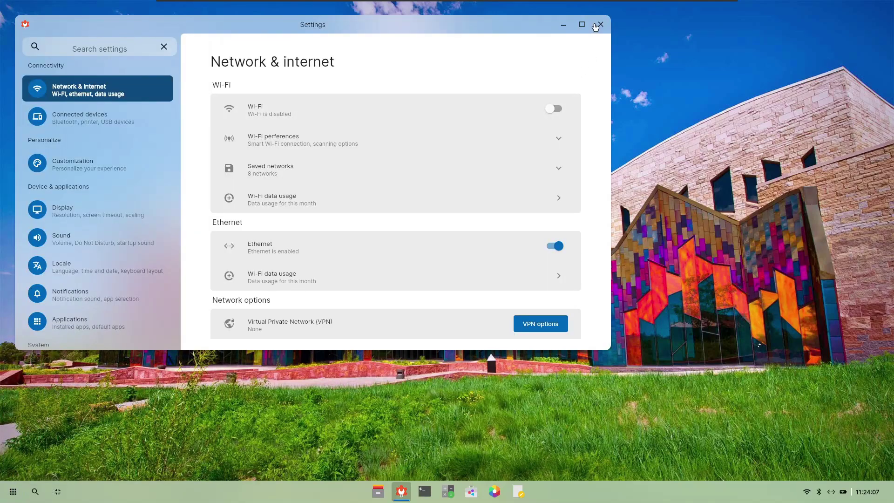
left_click(601, 26)
left_click(13, 492)
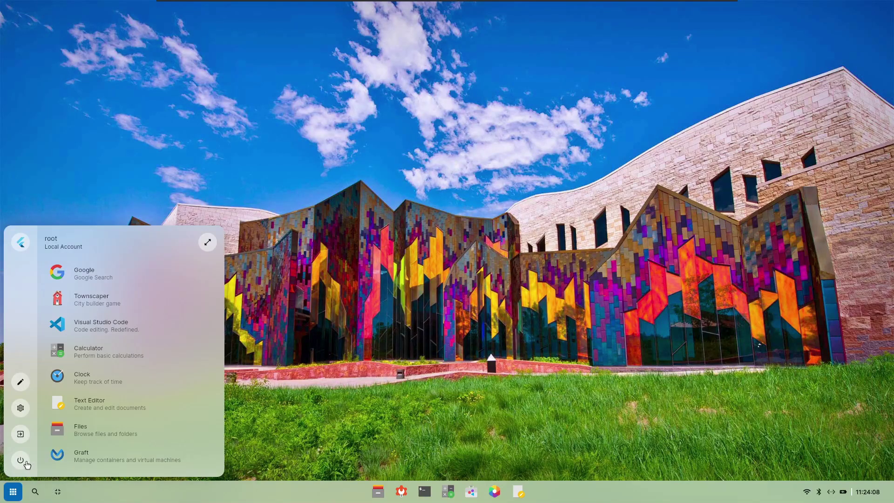
In Quick Controls, toggle the network control and view the theme colour settings.
left_click(826, 491)
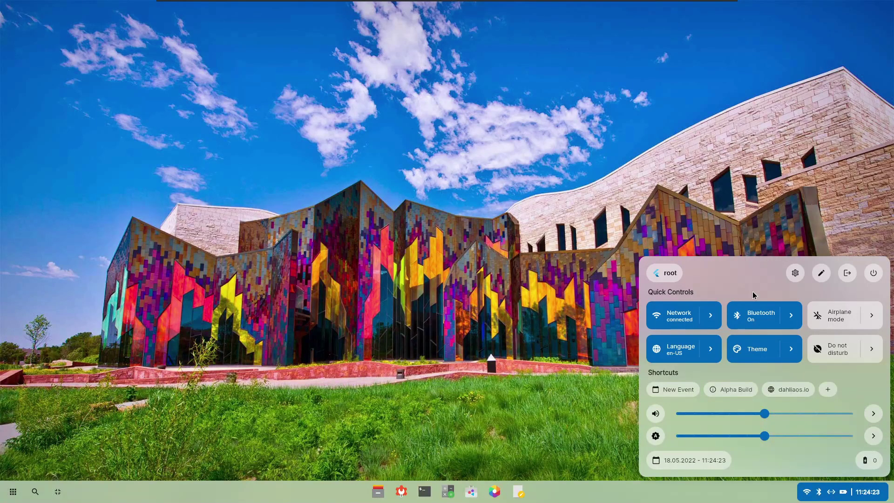
left_click(685, 317)
left_click(791, 349)
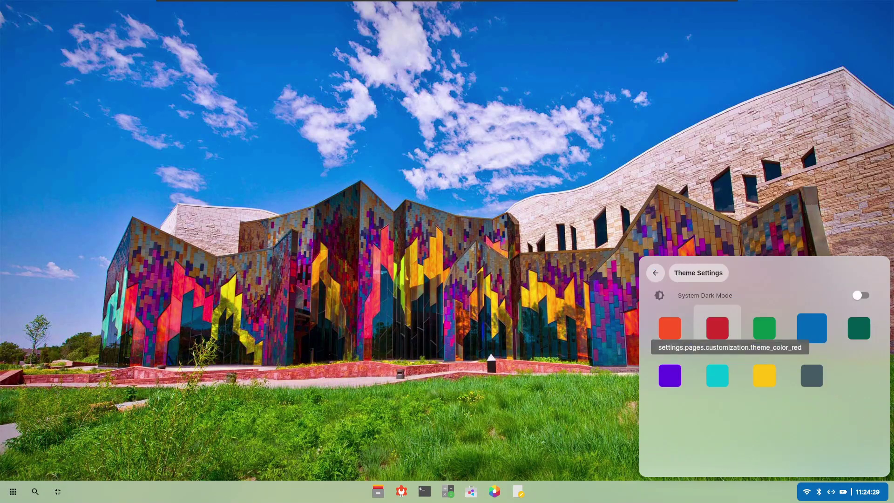
left_click(657, 275)
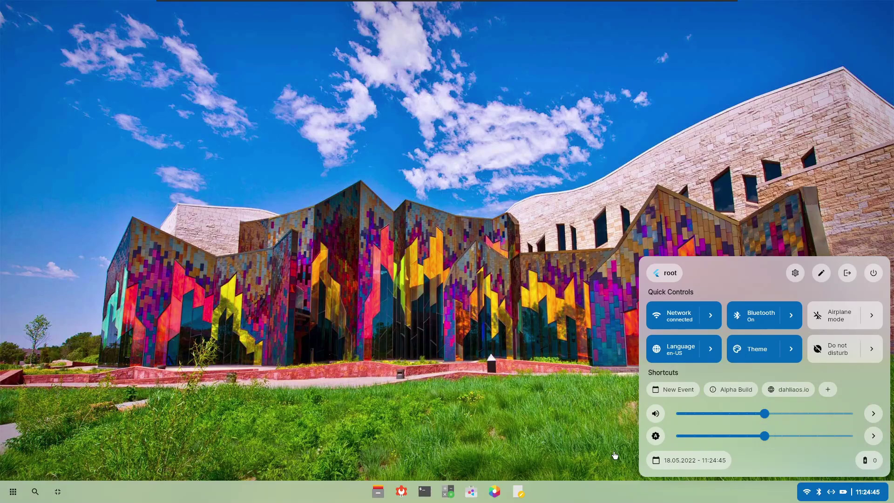
Set volume to 80% then about 35%, and brightness to 80% then about 50%.
left_click_drag(764, 414, 816, 426)
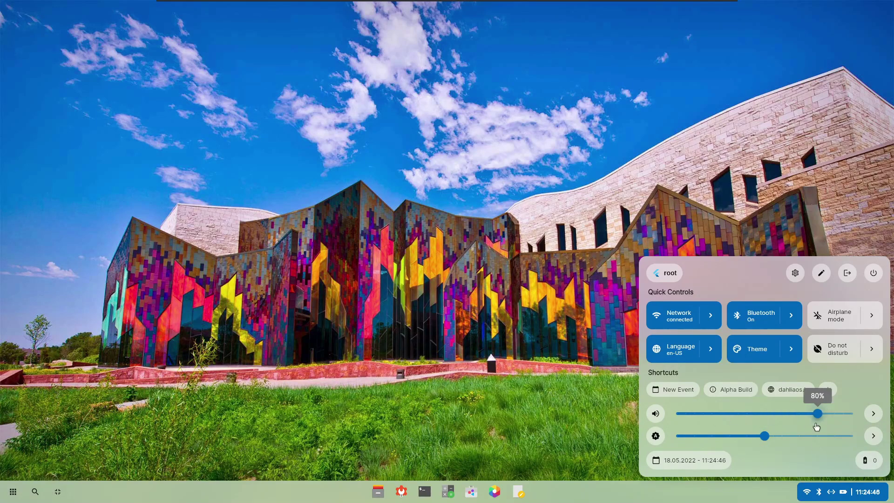
left_click(738, 413)
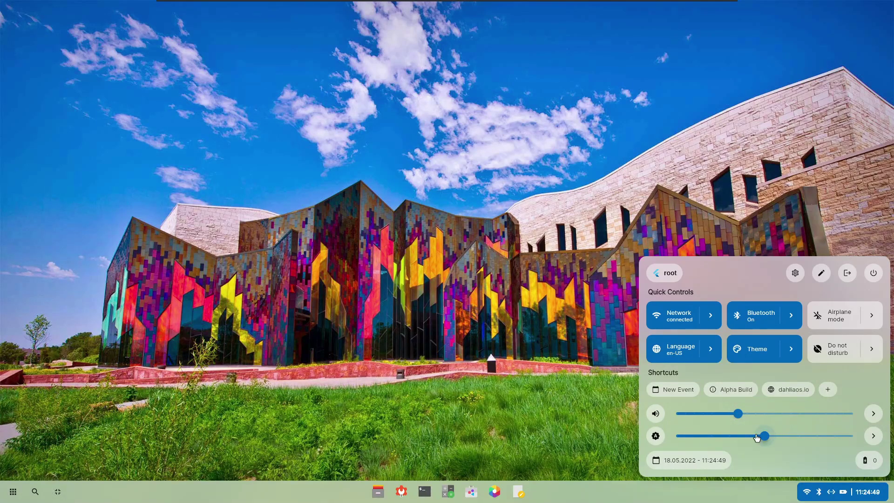
left_click(818, 441)
left_click_drag(752, 438, 764, 413)
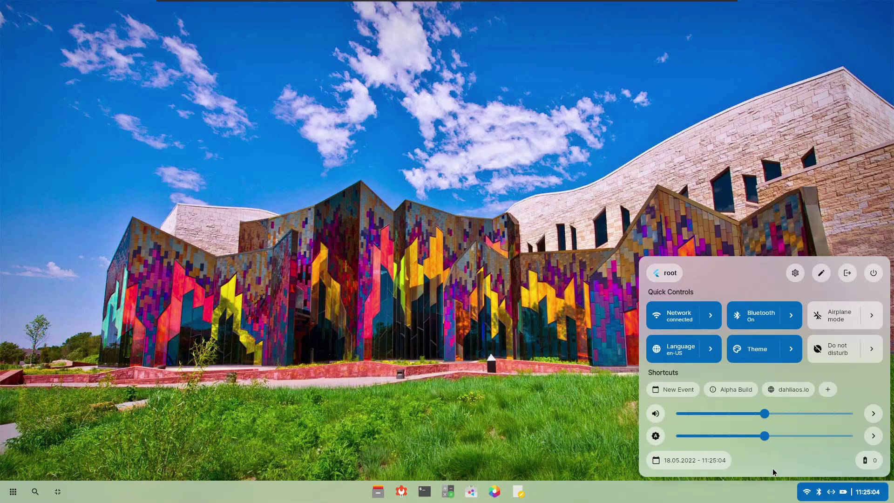